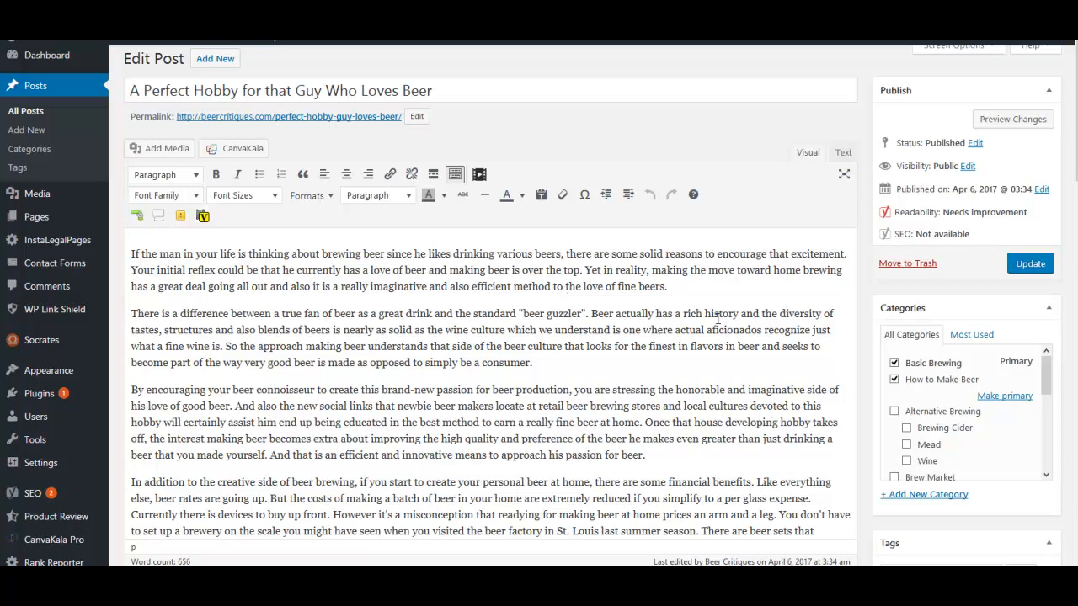
Publish the post "A Perfect Hobby for that Guy Who Loves Beer" to Delicious and LiveJournal from its social auto-poster options
scroll(865, 309, down, 10)
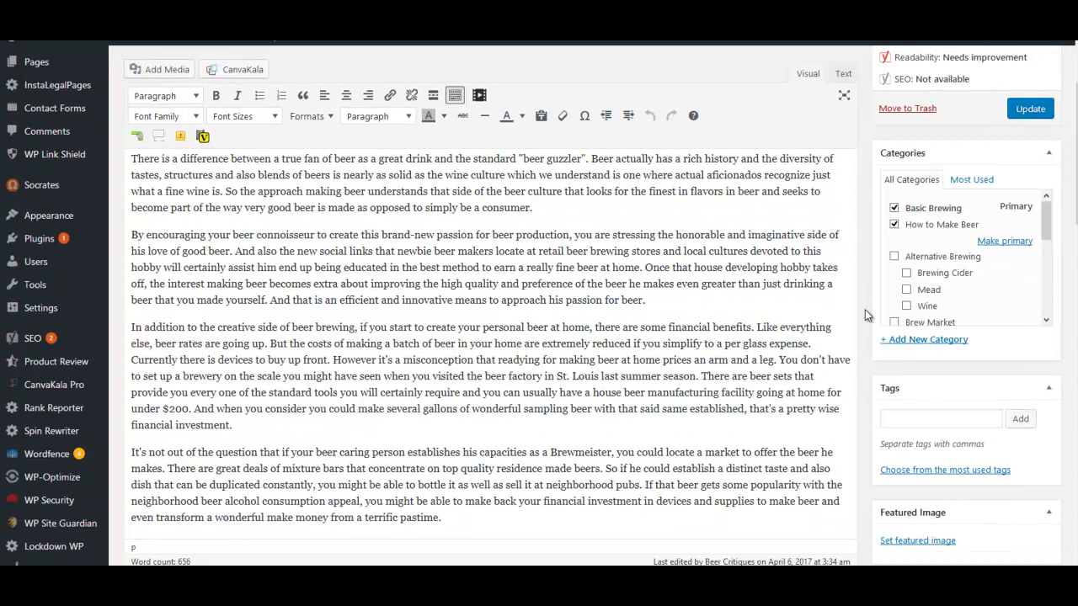
scroll(864, 310, down, 4)
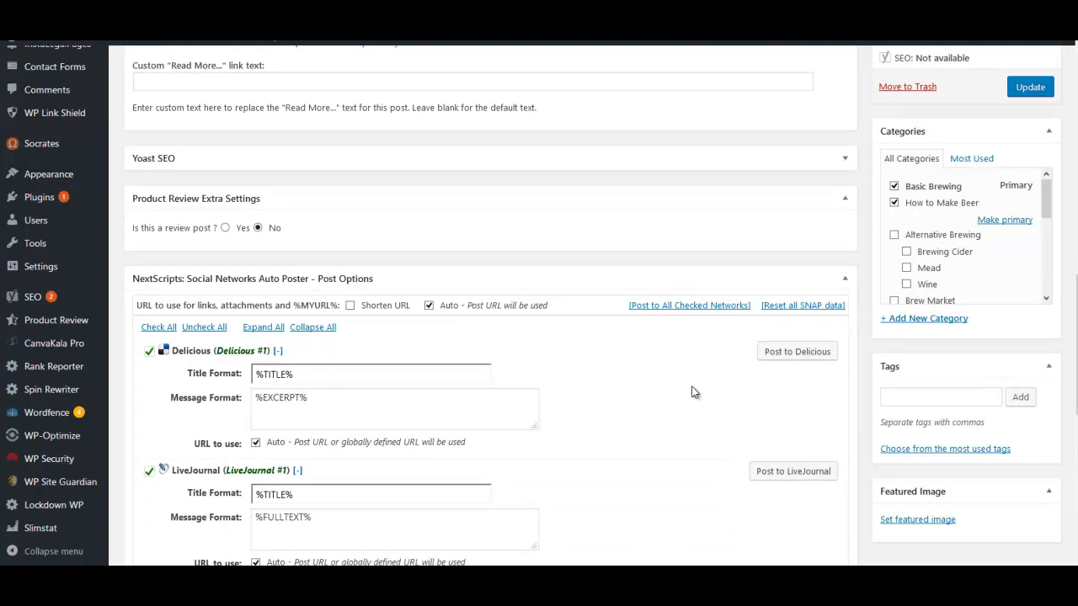
click(787, 352)
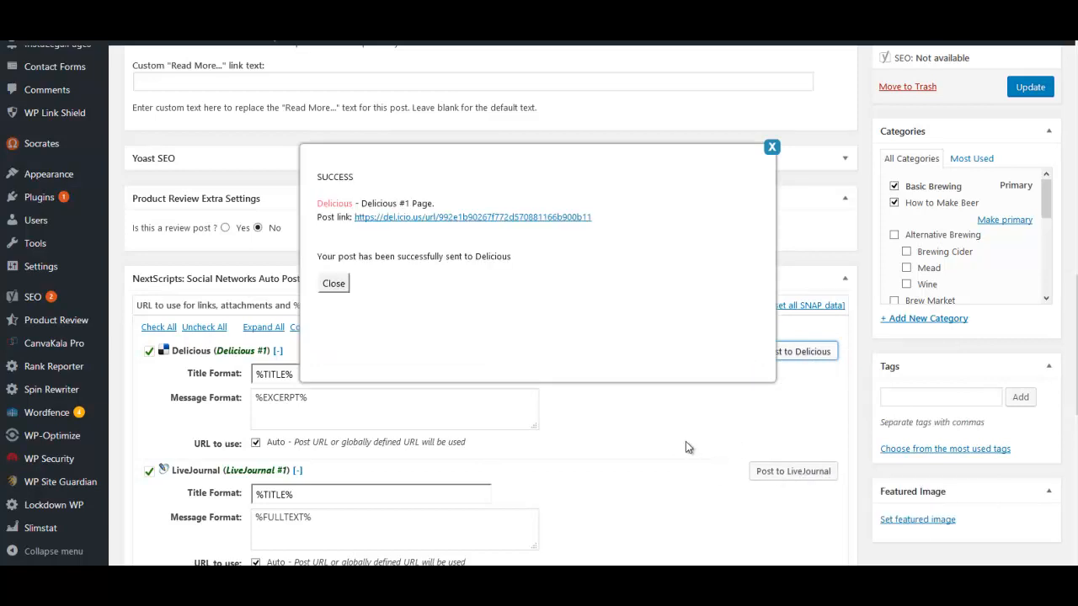
click(334, 286)
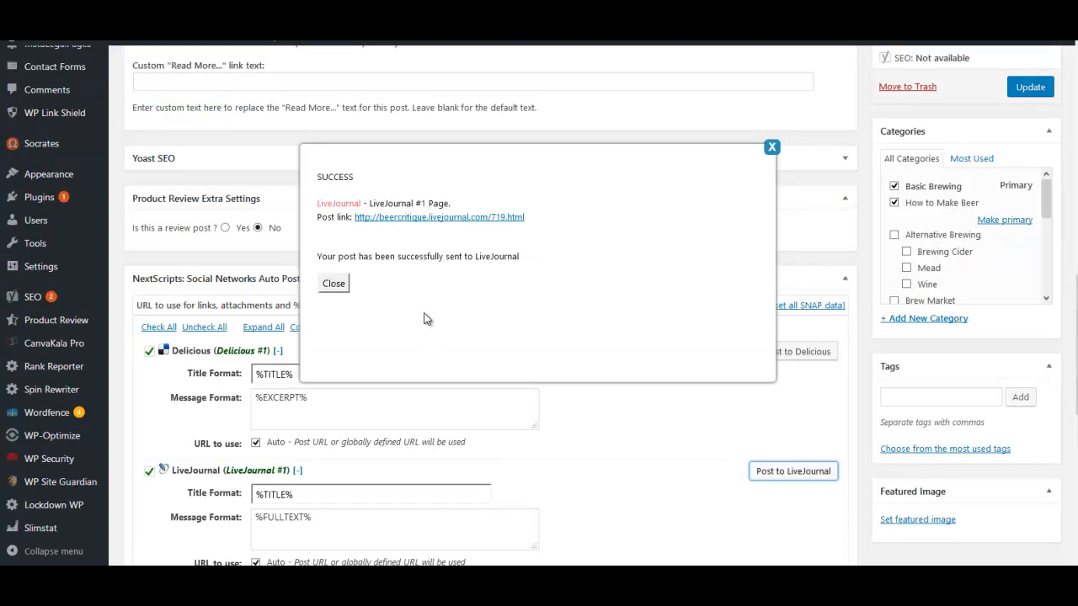
click(333, 284)
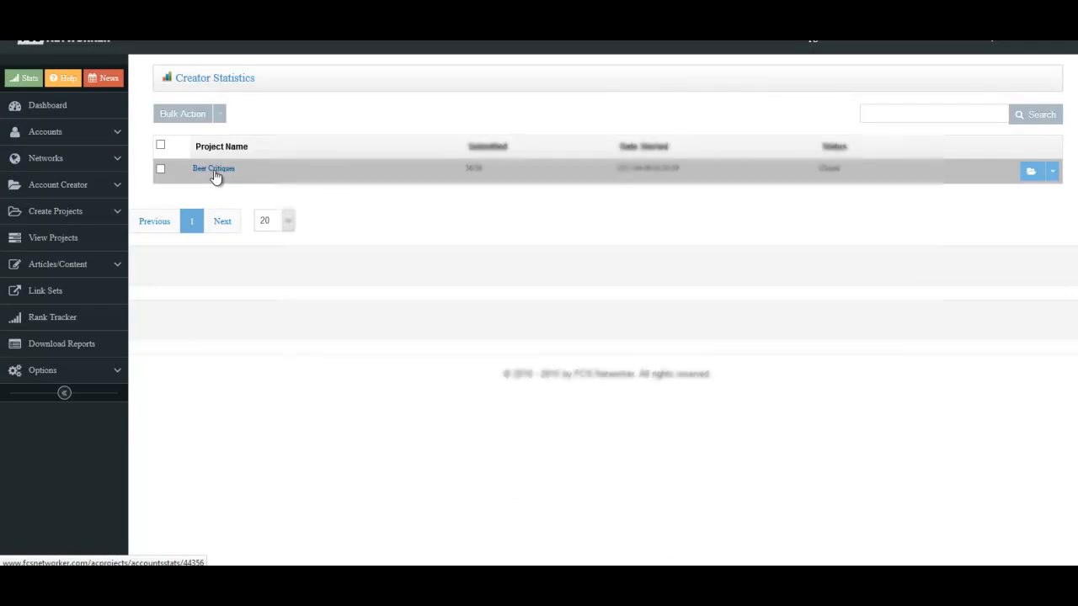
Open the Beer Critiques project in the FCS Networker creator statistics and review its list of network accounts
click(215, 171)
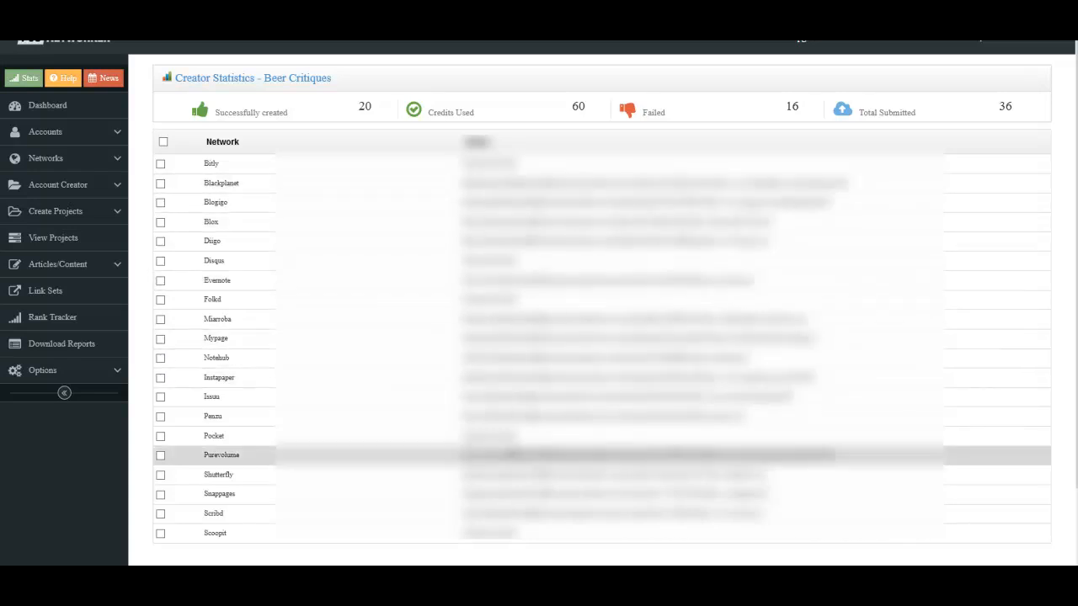
scroll(539, 395, down, 2)
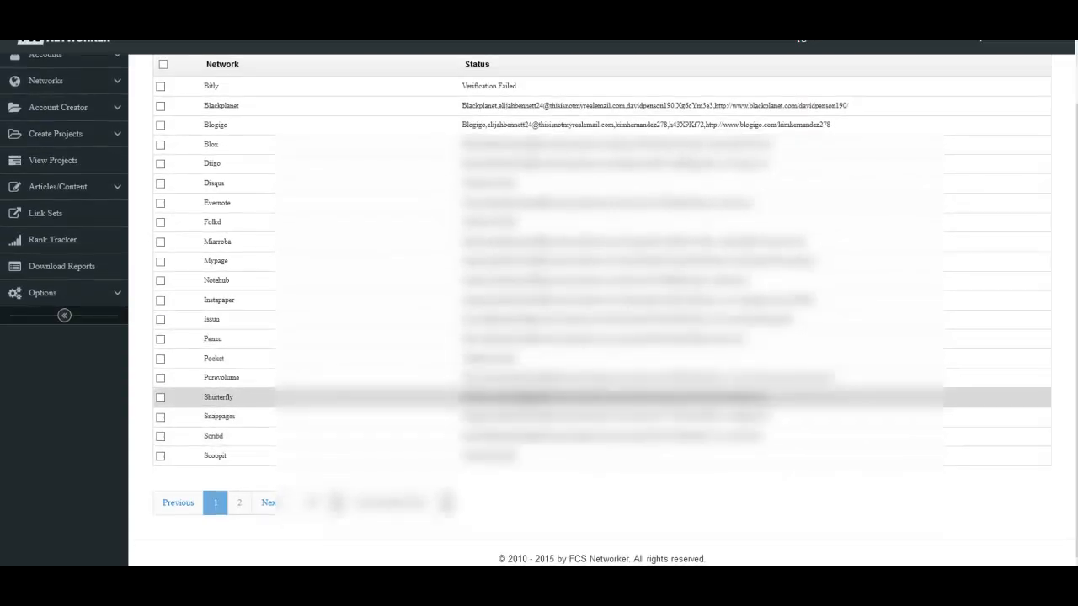
scroll(554, 350, up, 2)
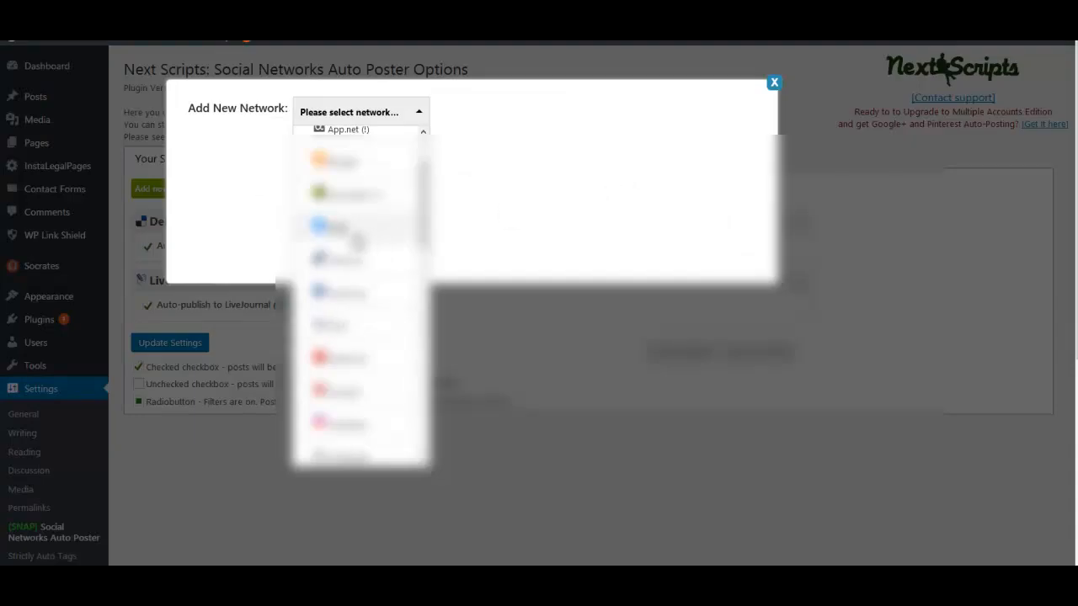
Choose a new network to add in the WordPress Social Networks Auto Poster, and deselect the Diigo account in the FCS Networker creator statistics
click(338, 229)
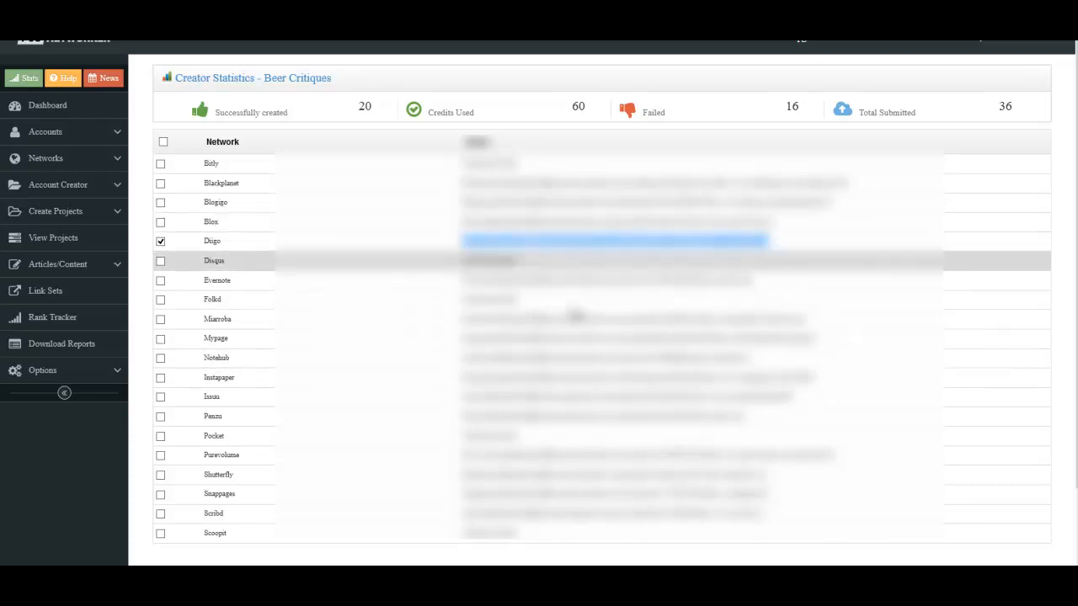
click(161, 242)
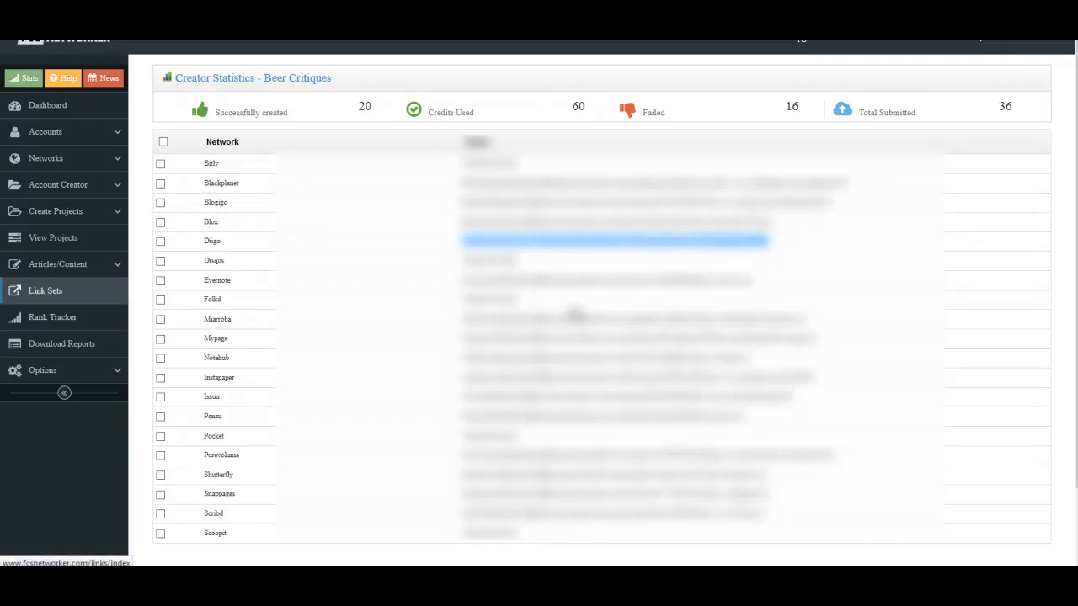
Start a new link set in FCS Networker named "Beer Critiques Link Set 1"
click(45, 290)
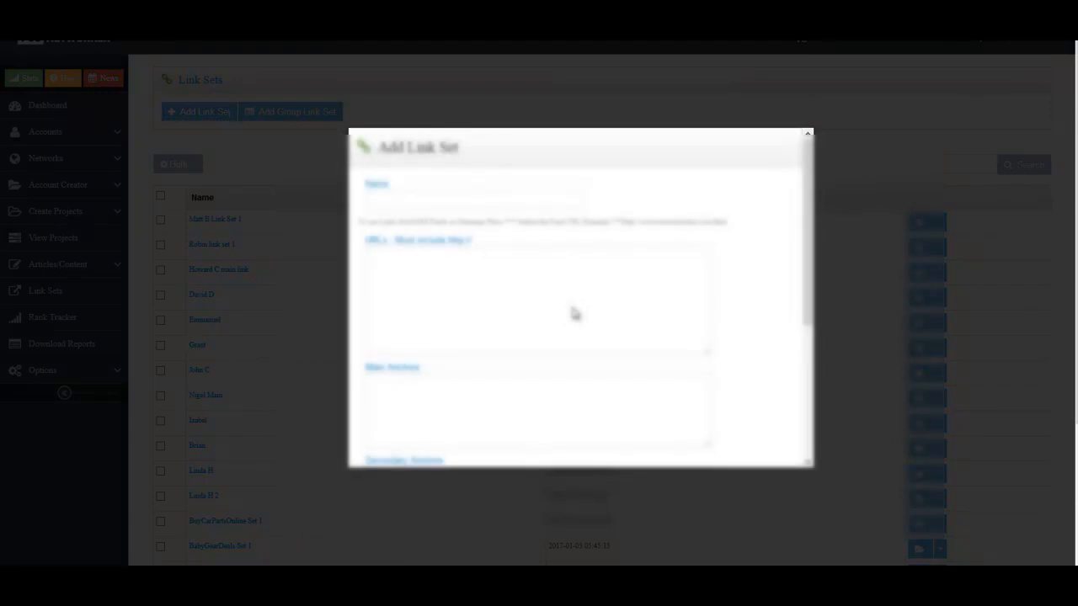
text(Beer)
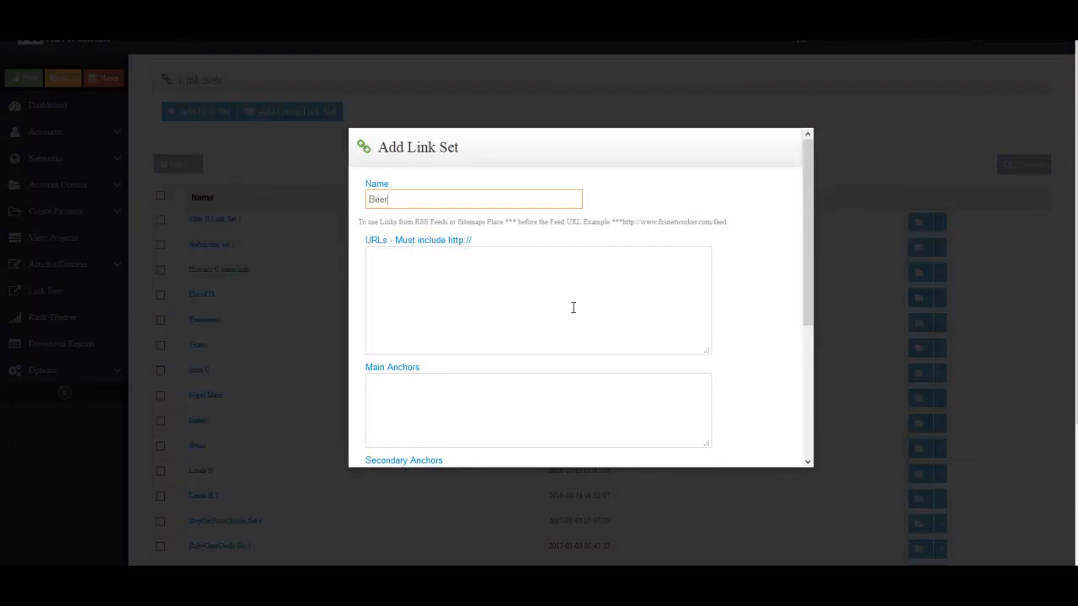
text( Critiqu)
text(Link Set 1)
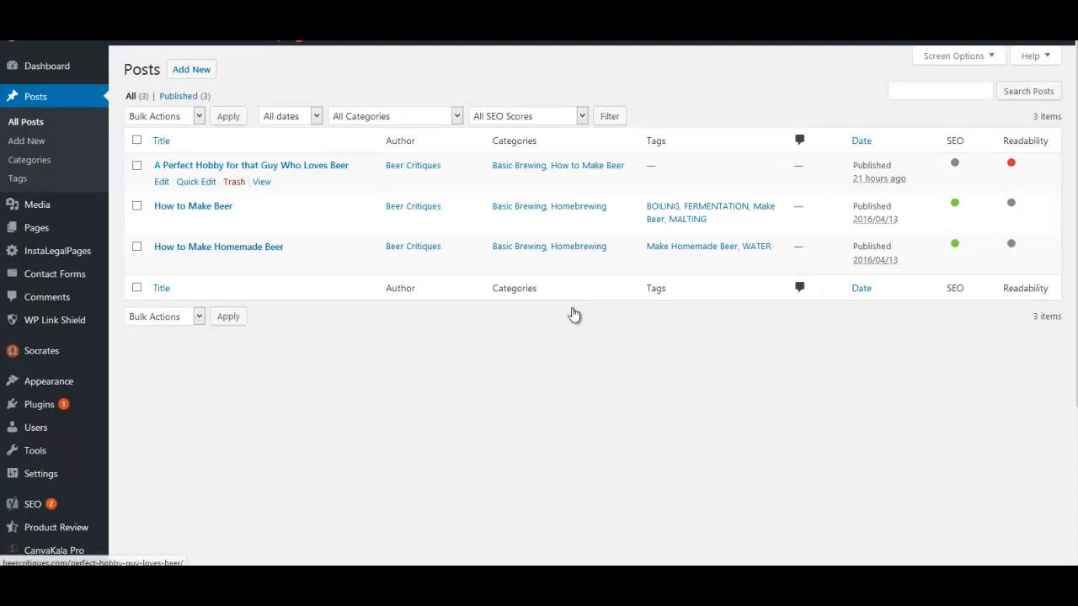
Copy the address of the "A Perfect Hobby for that Guy Who Loves Beer" post from WordPress into the link set's URLs
right_click(262, 182)
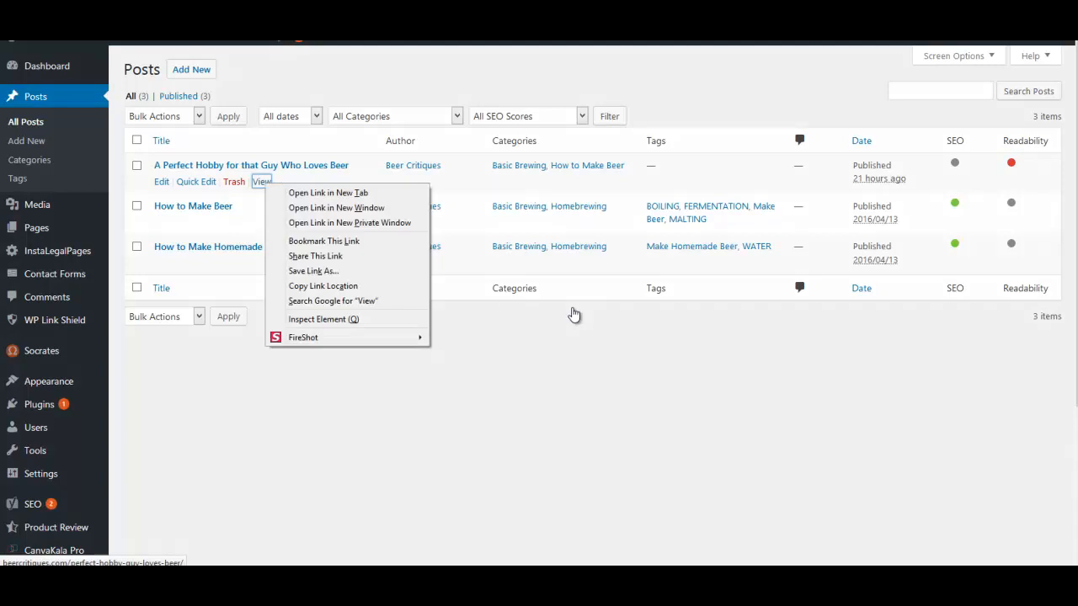
click(337, 285)
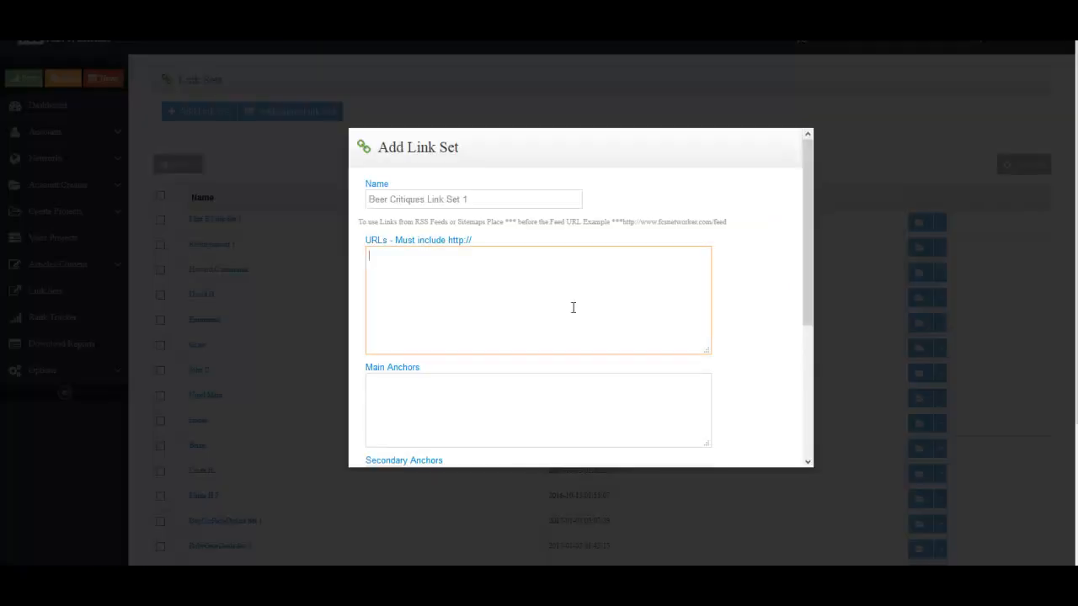
key(ctrl+v)
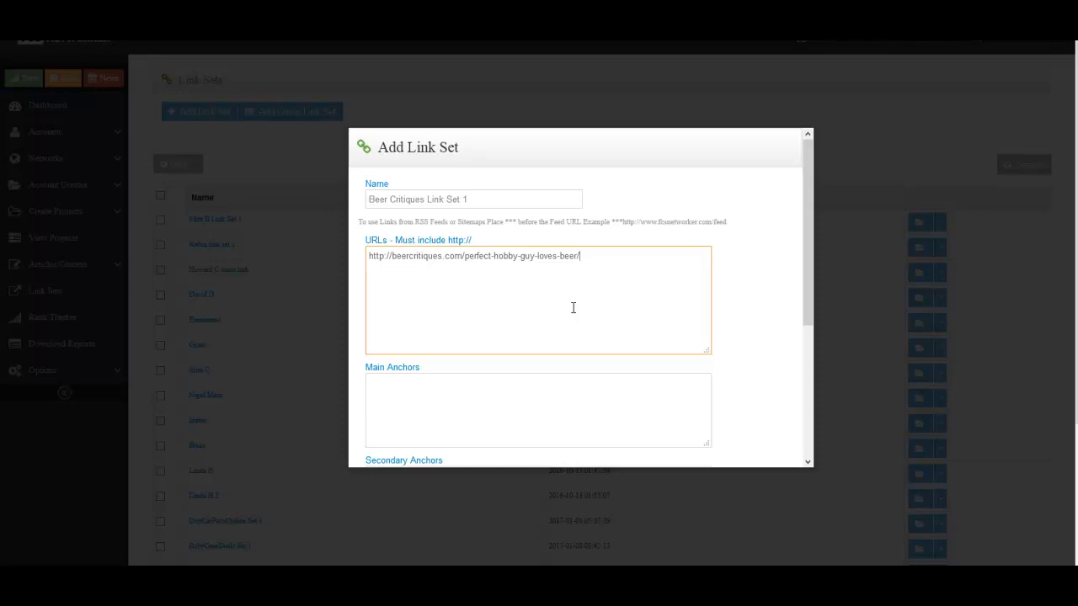
key(ctrl+v)
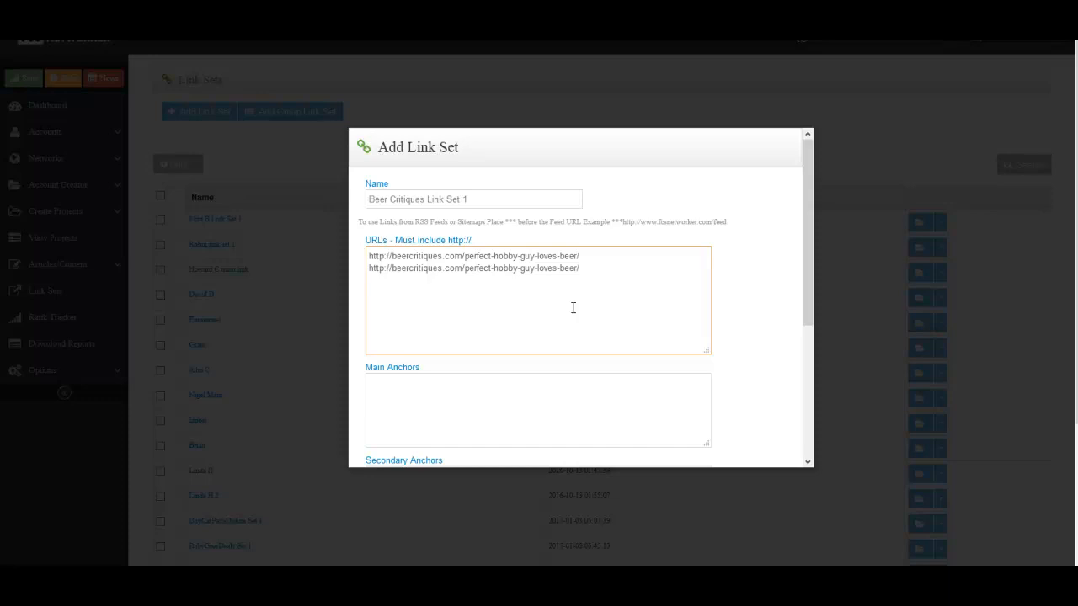
key(ctrl+shift+Right)
key(ctrl+shift+Right)
key(ctrl+shift+Right)
key(ctrl+shift+Right)
key(ctrl+shift+Right)
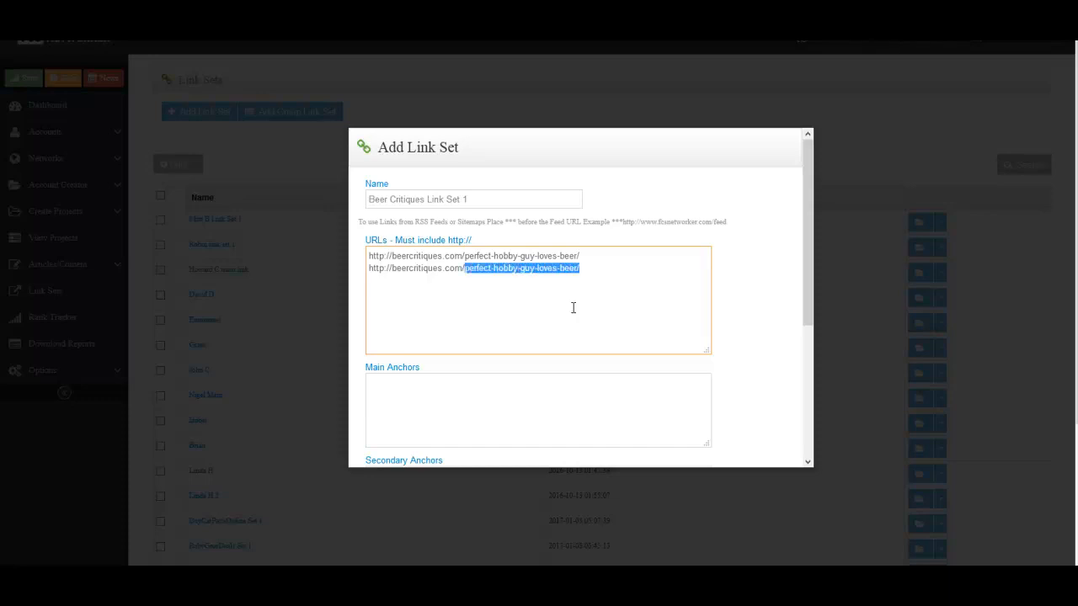
key(BackSpace)
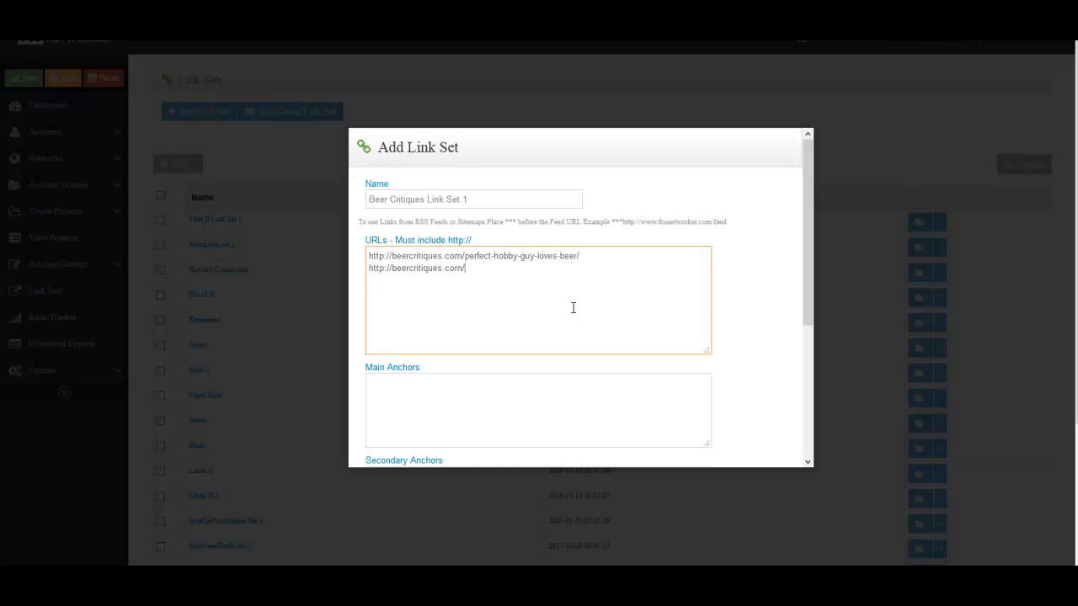
key(ctrl+v)
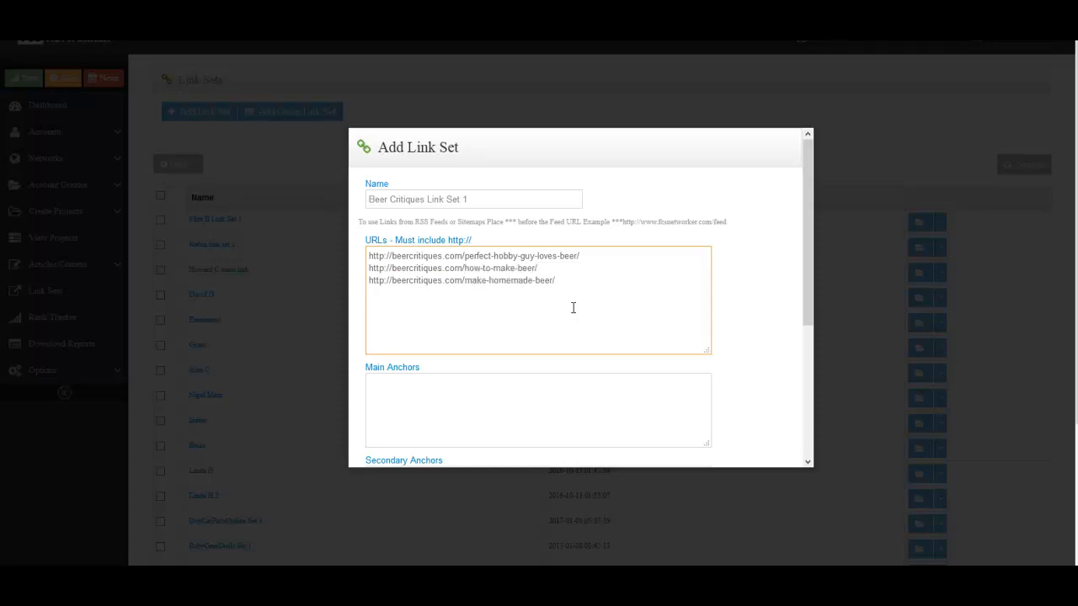
Enter "how to make beer", "make homemade beer" and "beer brewing" as the link set's main anchors, one per line
scroll(572, 307, down, 3)
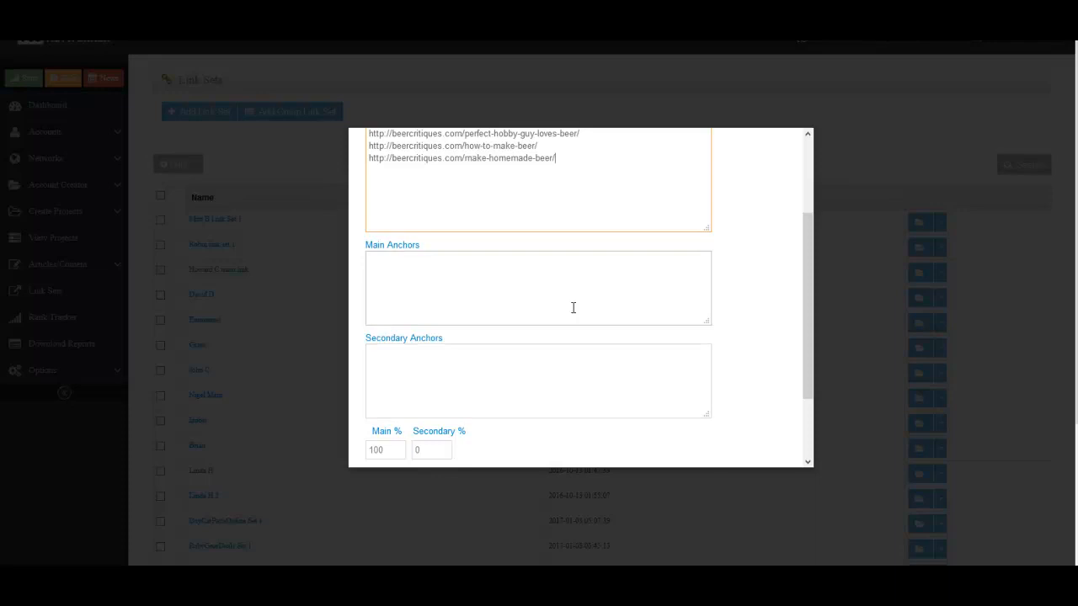
click(572, 307)
scroll(572, 307, up, 1)
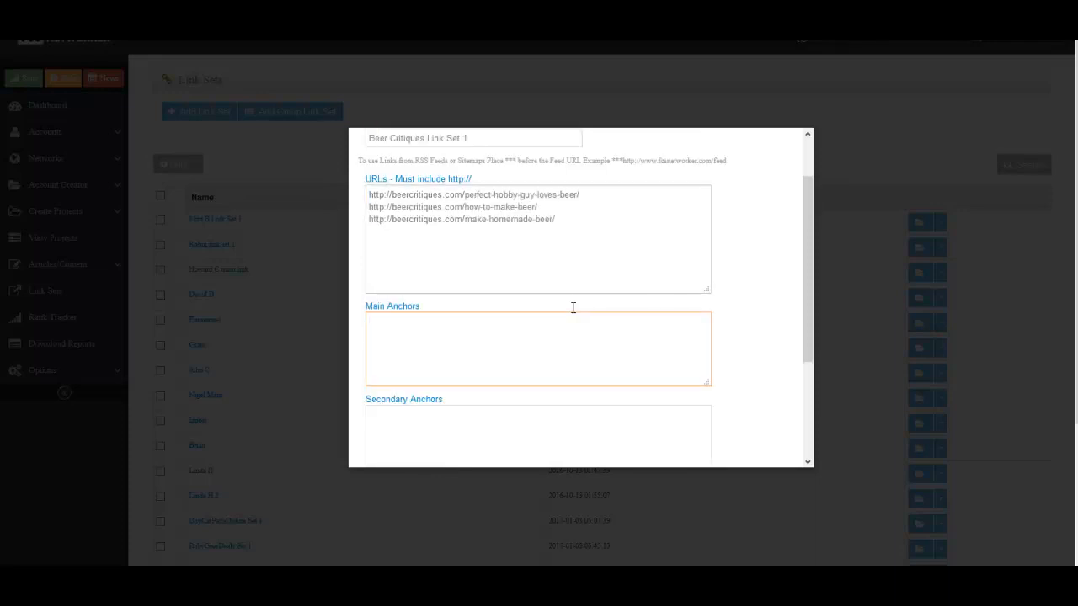
text(how to make b)
text(eer)
text(make home)
text(mag)
text(e beer)
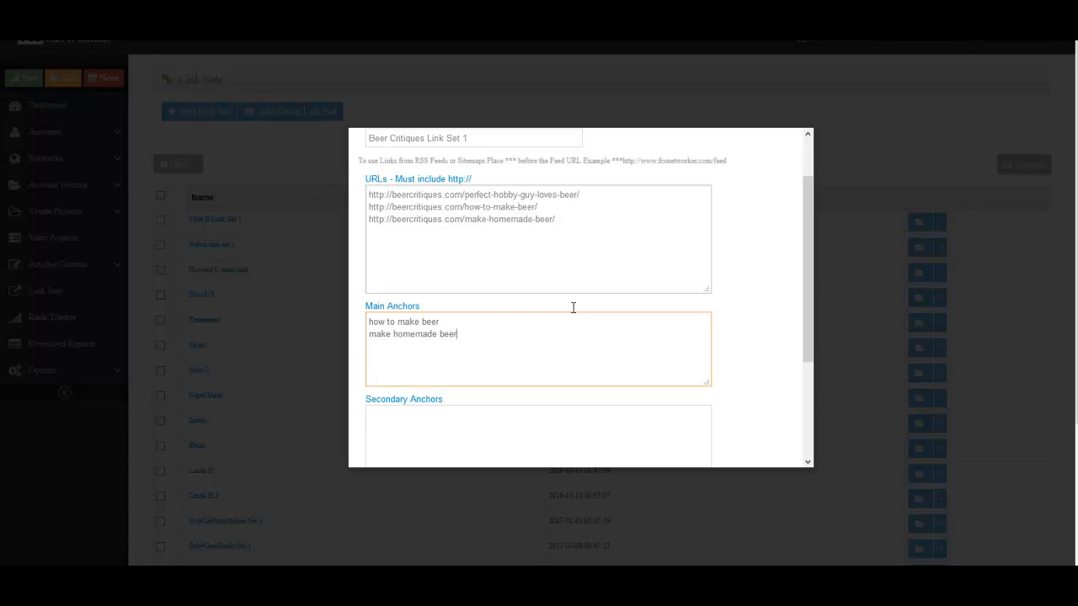
text(beer brewing)
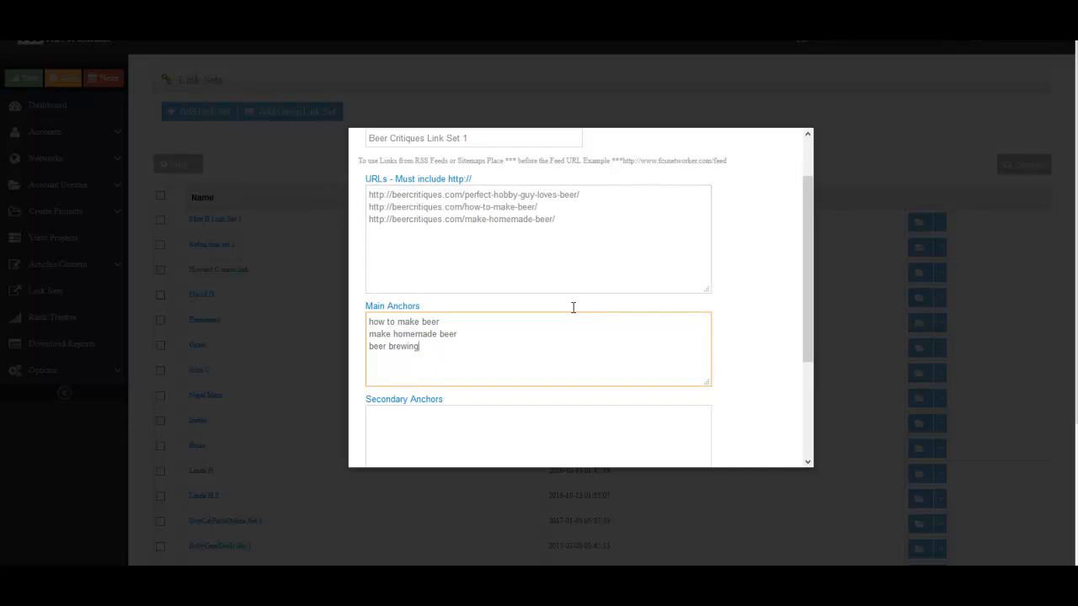
Copy the generic anchor phrases from "read this" through "useful reference" in the Notepad anchors file into the link set's secondary anchors
key(alt+Tab)
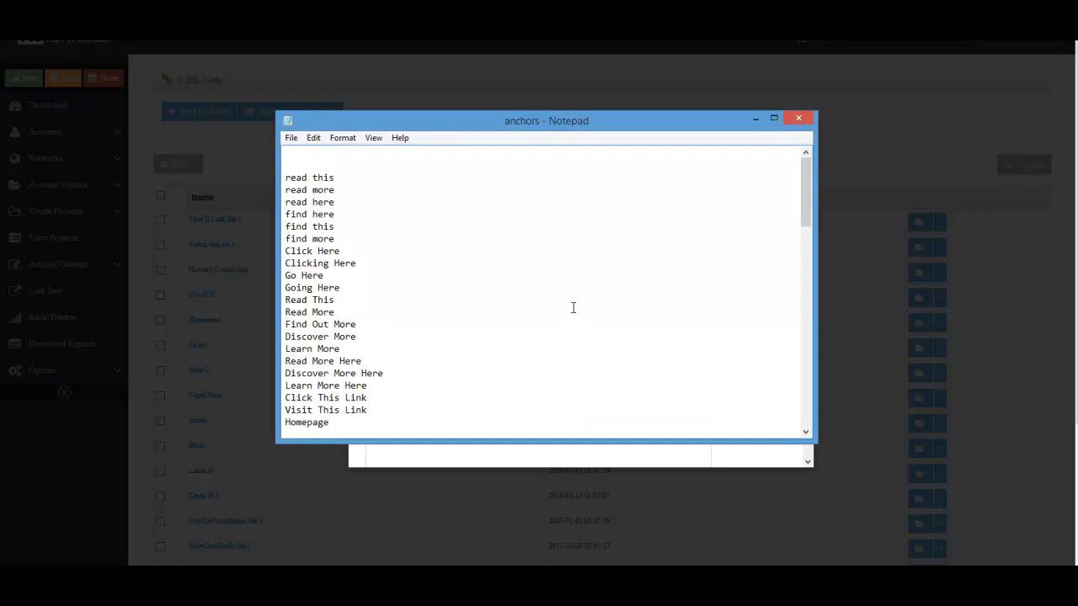
key(shift+Down)
key(shift+Down)
key(shift+Down)
key(shift+Down)
key(shift+Down)
key(shift+Down)
key(shift+Down)
key(shift+Down)
key(shift+Down)
key(shift+Down)
key(shift+Down)
key(shift+Down)
key(shift+Down)
key(shift+Down)
key(shift+Down)
key(shift+Down)
key(shift+Down)
key(shift+Down)
key(shift+Down)
key(shift+Down)
key(shift+Down)
key(shift+Down)
key(shift+Down)
key(shift+Down)
key(shift+Down)
key(shift+Down)
key(shift+Down)
key(shift+Down)
key(shift+Down)
key(shift+Down)
key(shift+Down)
key(shift+Down)
key(shift+Down)
key(shift+Down)
key(shift+Down)
key(shift+Down)
key(shift+Down)
key(shift+Down)
key(shift+Down)
key(shift+Down)
key(shift+Up)
key(shift+Up)
key(shift+Up)
key(shift+Up)
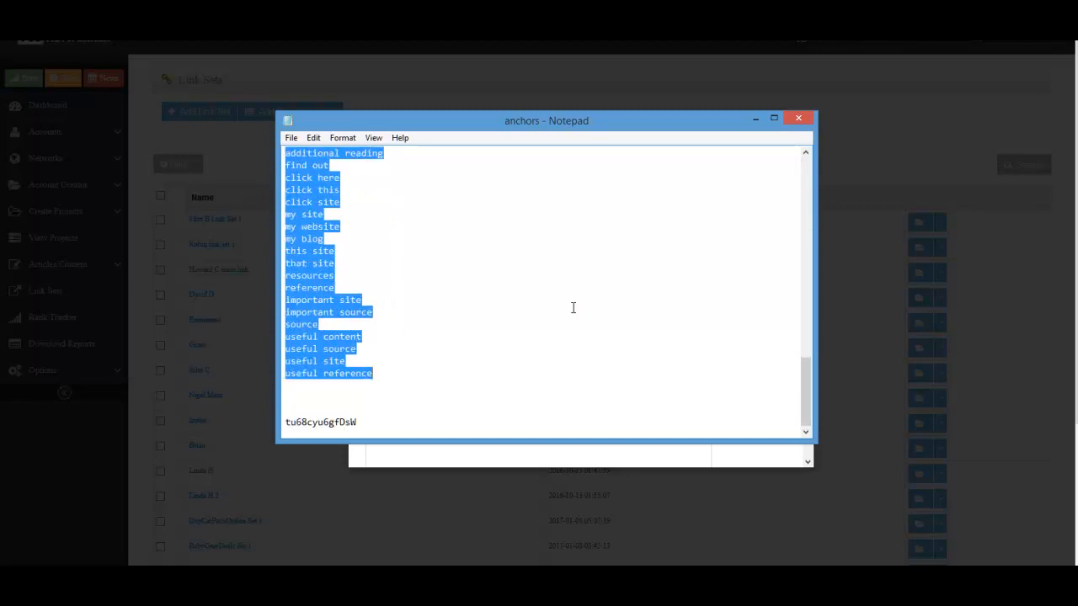
key(ctrl+c)
key(alt+Tab)
key(ctrl+v)
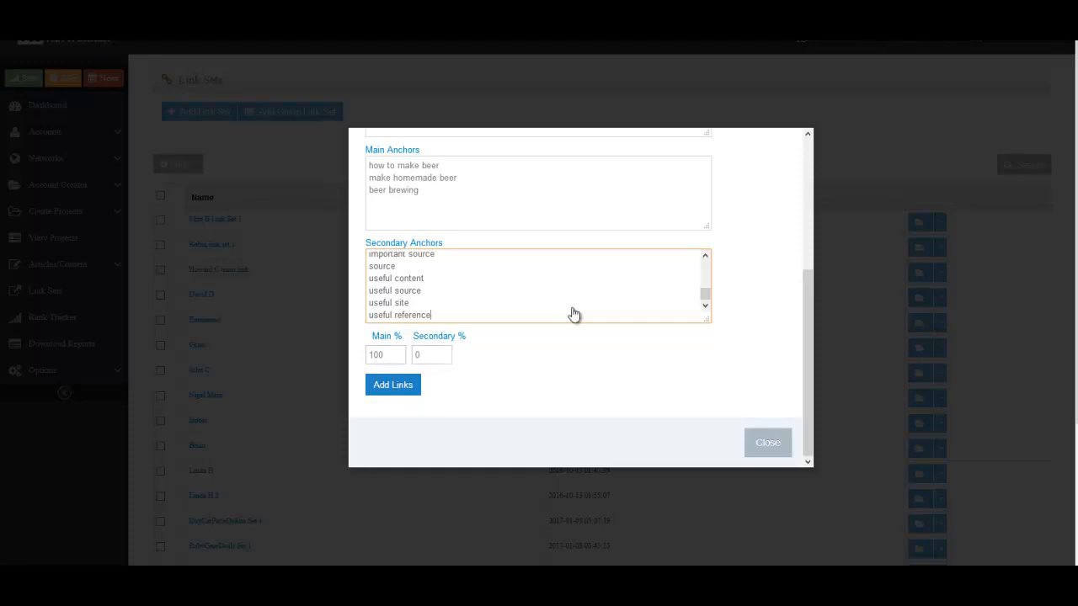
Set the main anchor percentage to 70 and submit the new link set
key(Tab)
text(70)
key(Tab)
key(Return)
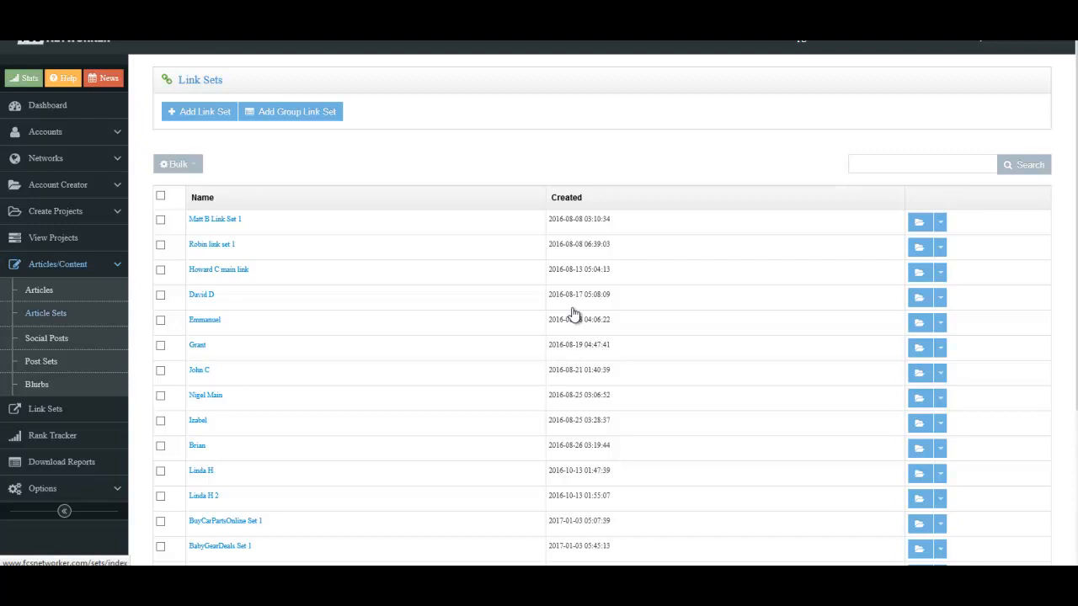
Add a new article set named "Beer Critiques Article Set 1"
click(46, 313)
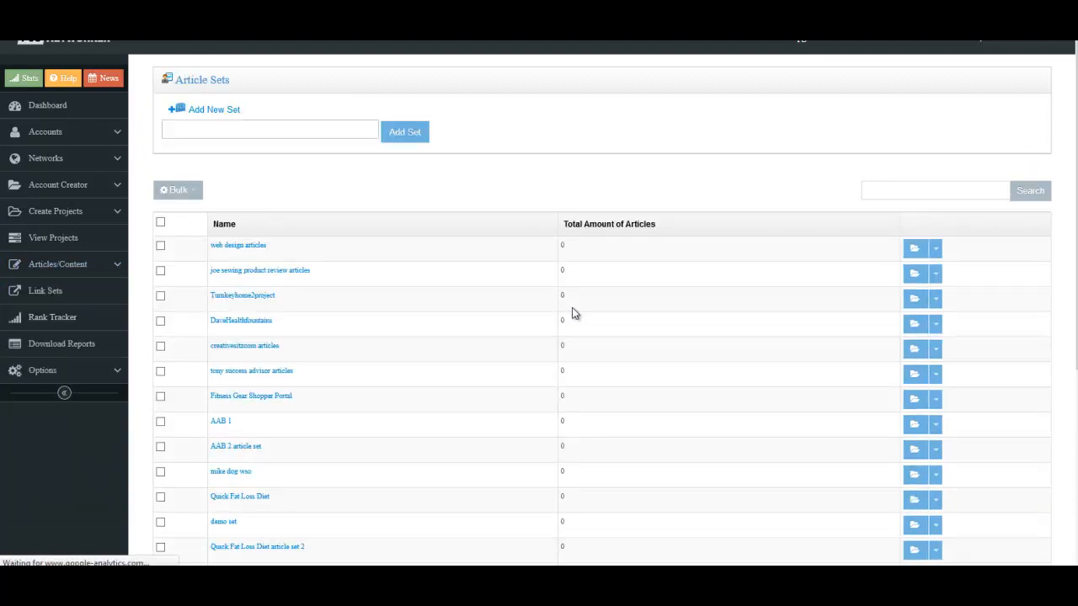
text(Beer)
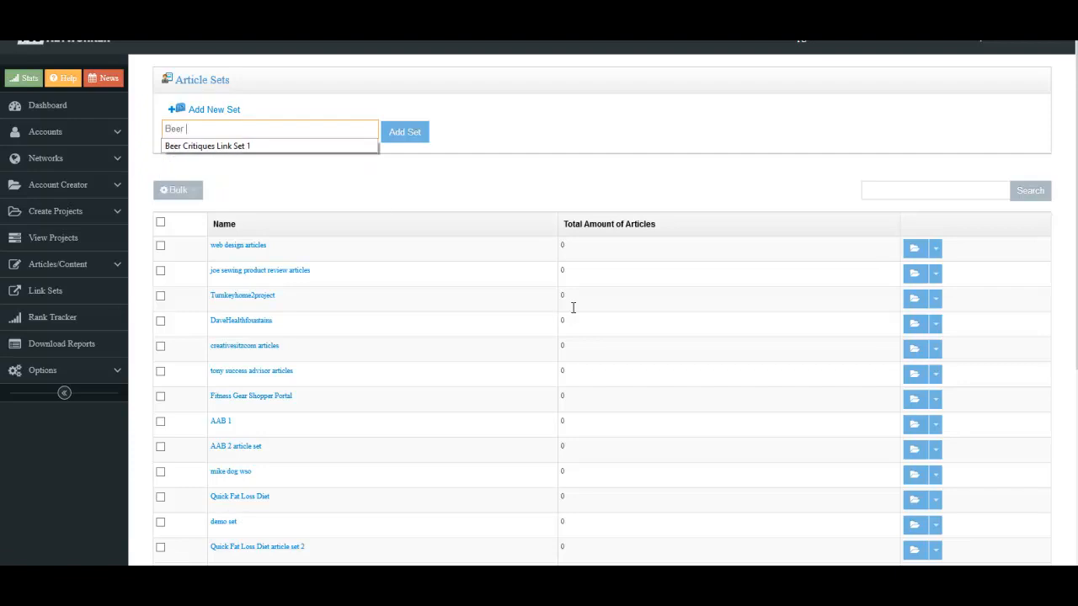
key(Down)
key(Return)
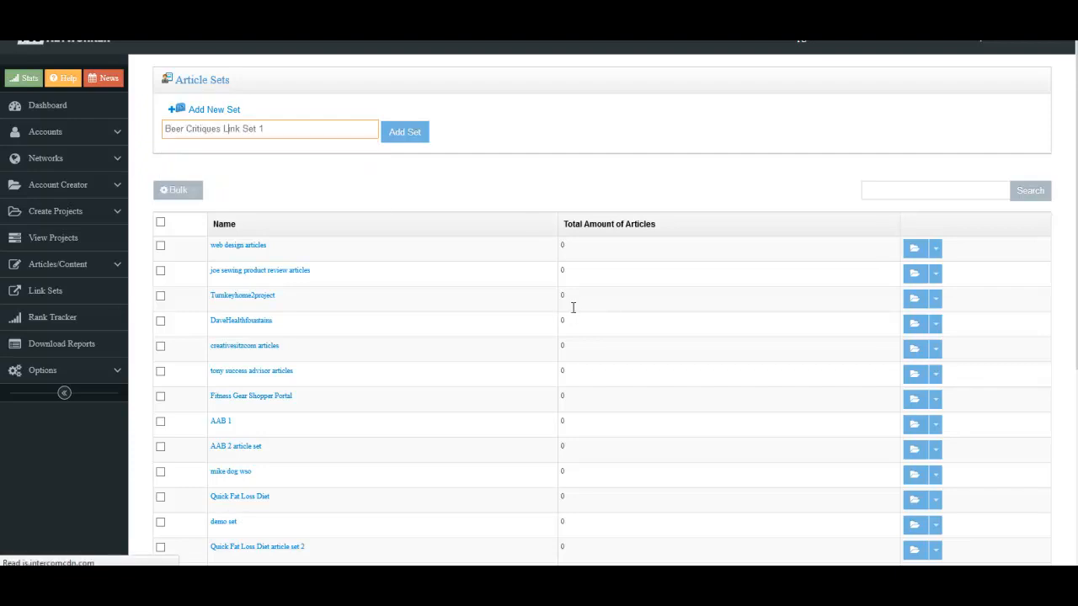
key(ctrl+Left)
key(ctrl+Left)
key(ctrl+Left)
key(shift+Right)
key(shift+Right)
key(shift+Right)
key(shift+Right)
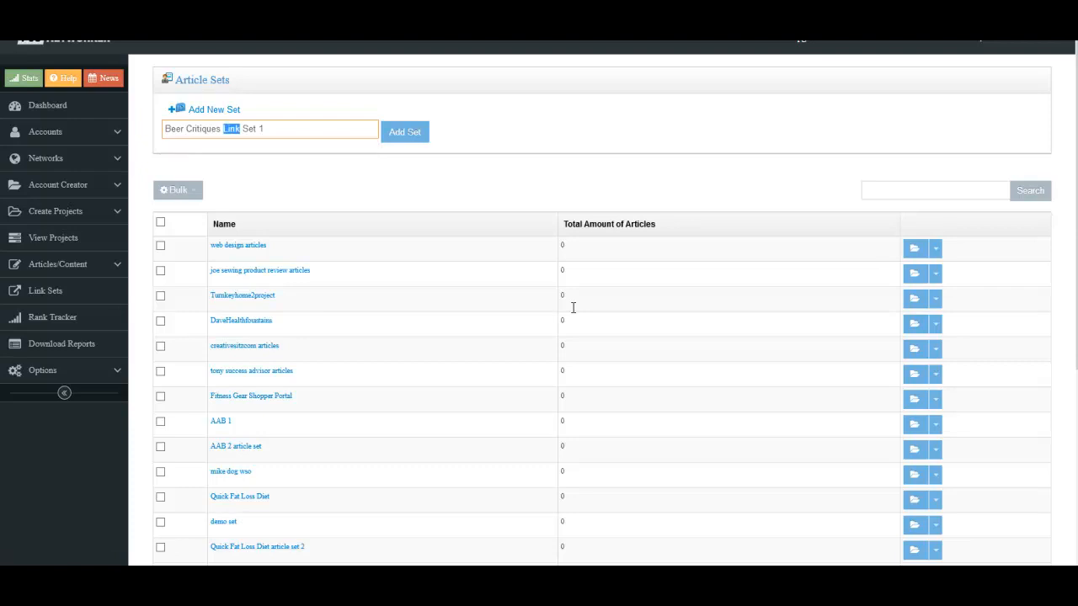
text(Article)
key(Return)
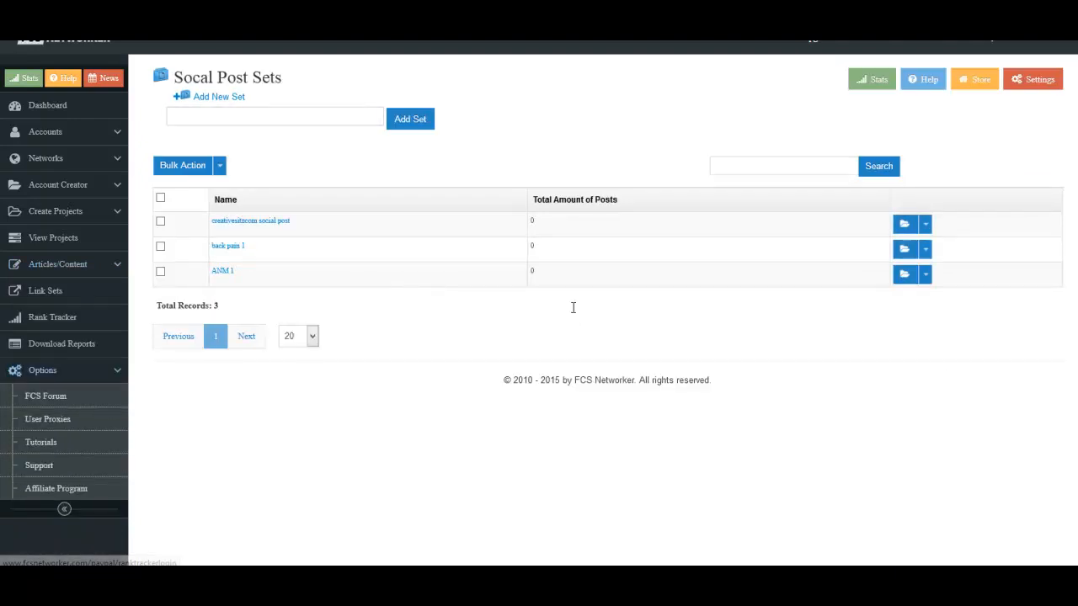
Add a new social post set named "Beer Critiques Social Post Set 1"
key(Down)
key(Escape)
text(Bee)
key(Down)
key(Return)
key(shift+Right)
key(shift+Right)
key(shift+Right)
key(shift+Right)
key(shift+Right)
key(shift+Right)
key(shift+Right)
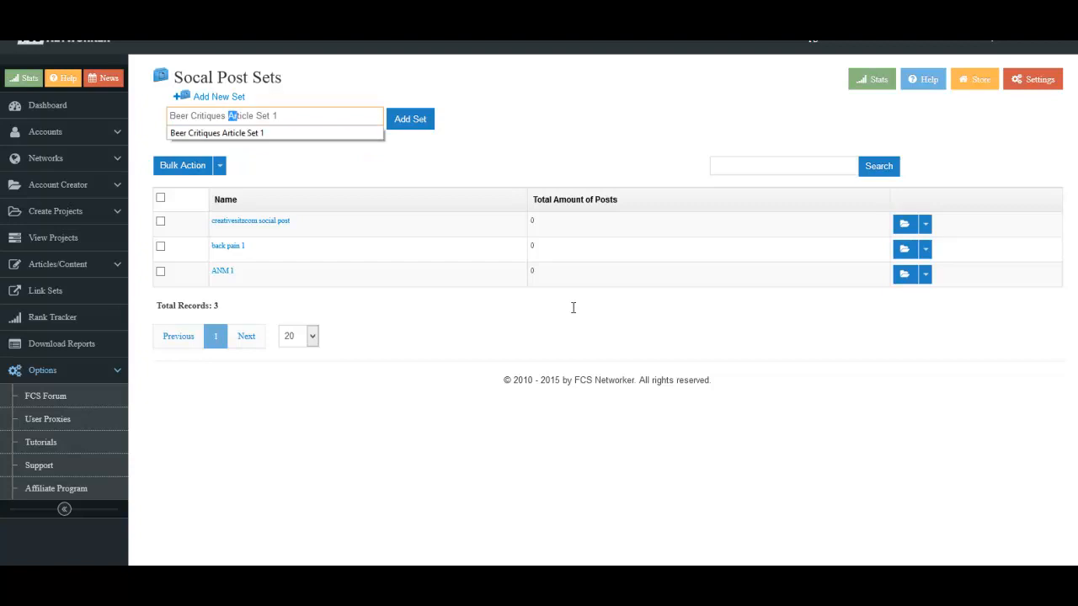
text(Social)
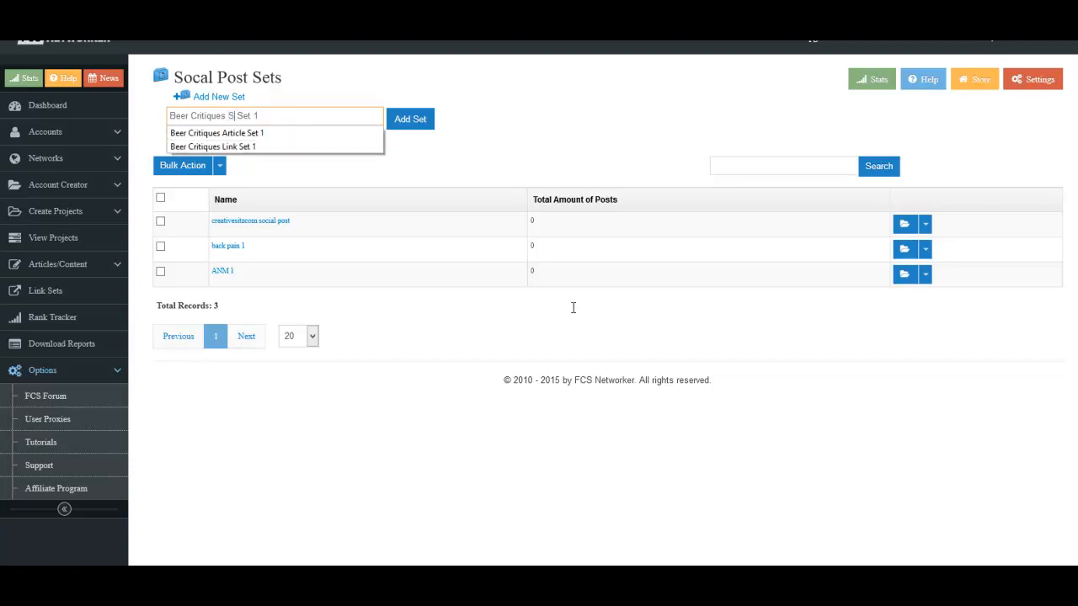
text( Post)
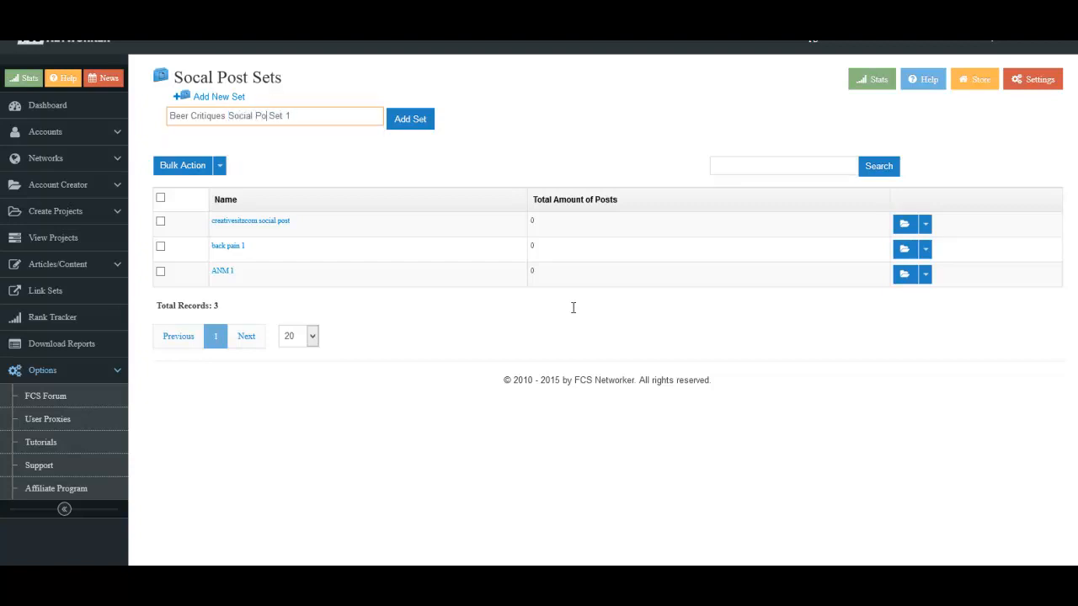
key(Return)
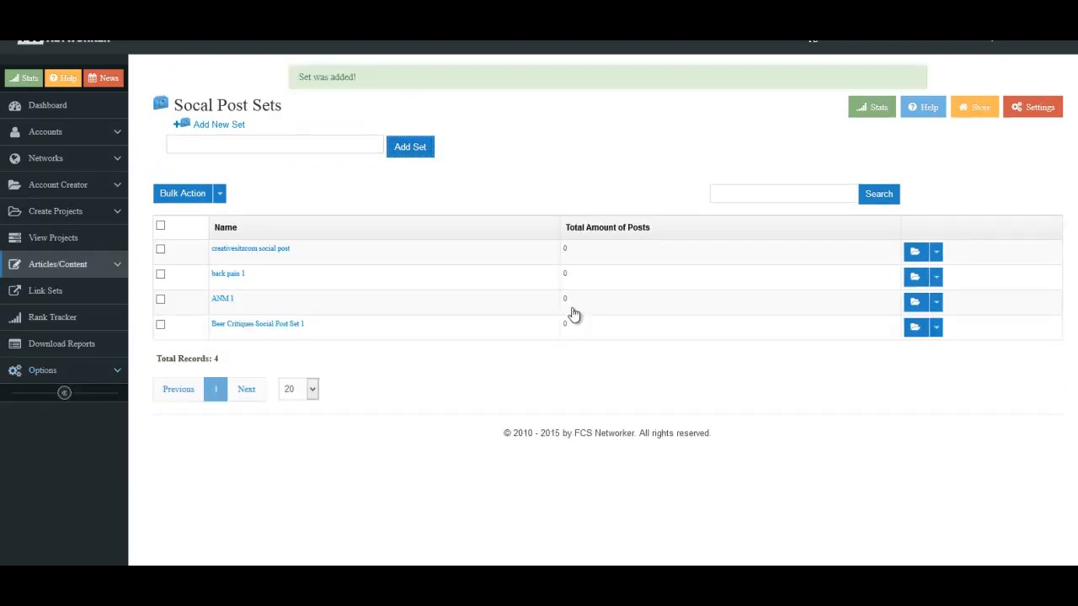
Start a new blog submission project and name it "Beer Critiques Blog Project 1"
click(39, 291)
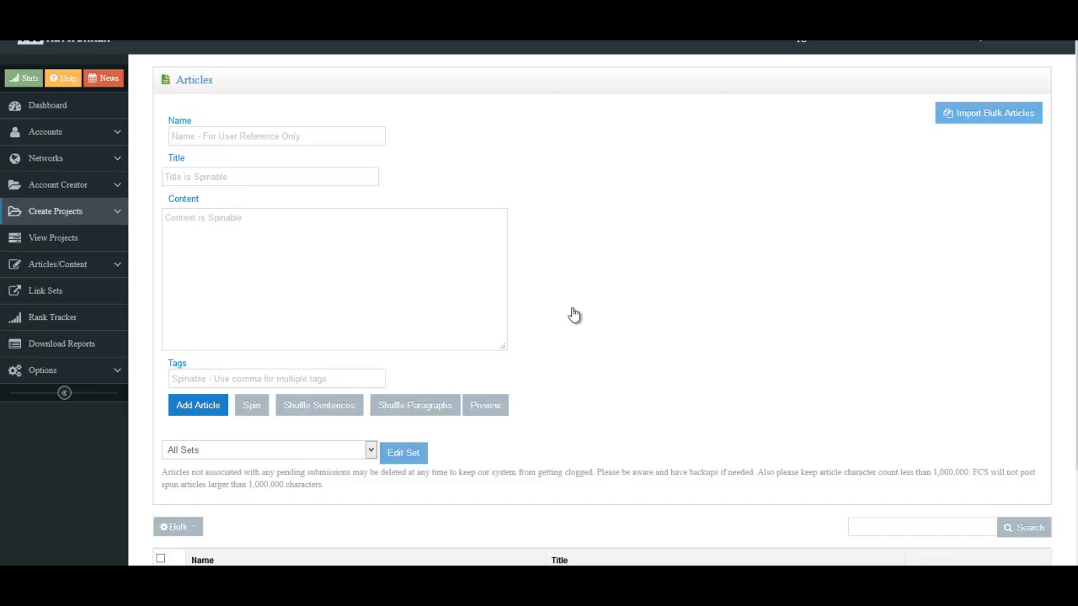
click(55, 211)
click(61, 237)
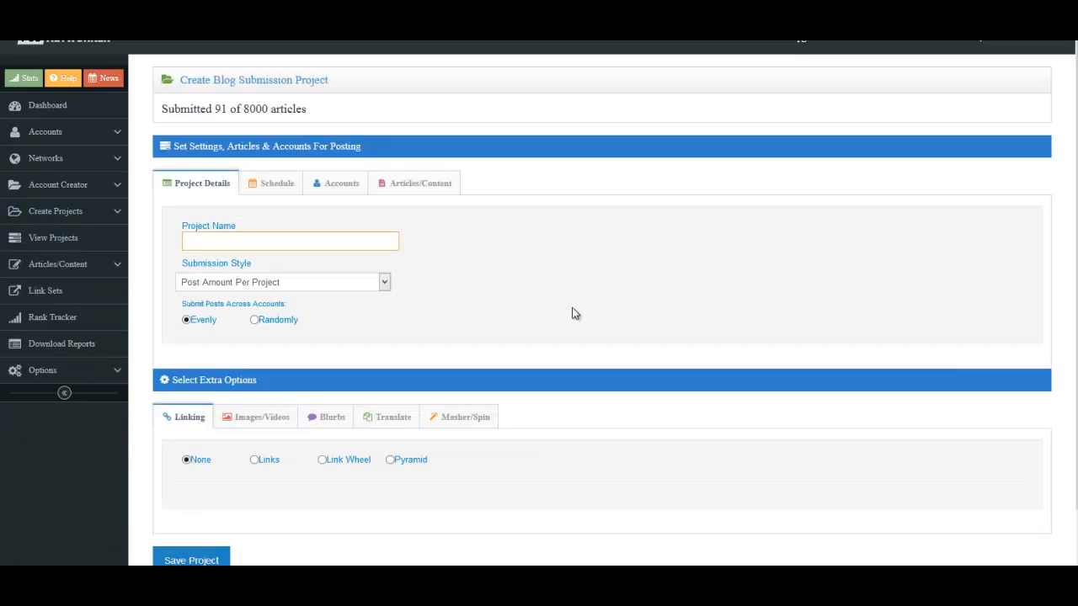
text(B)
text(e)
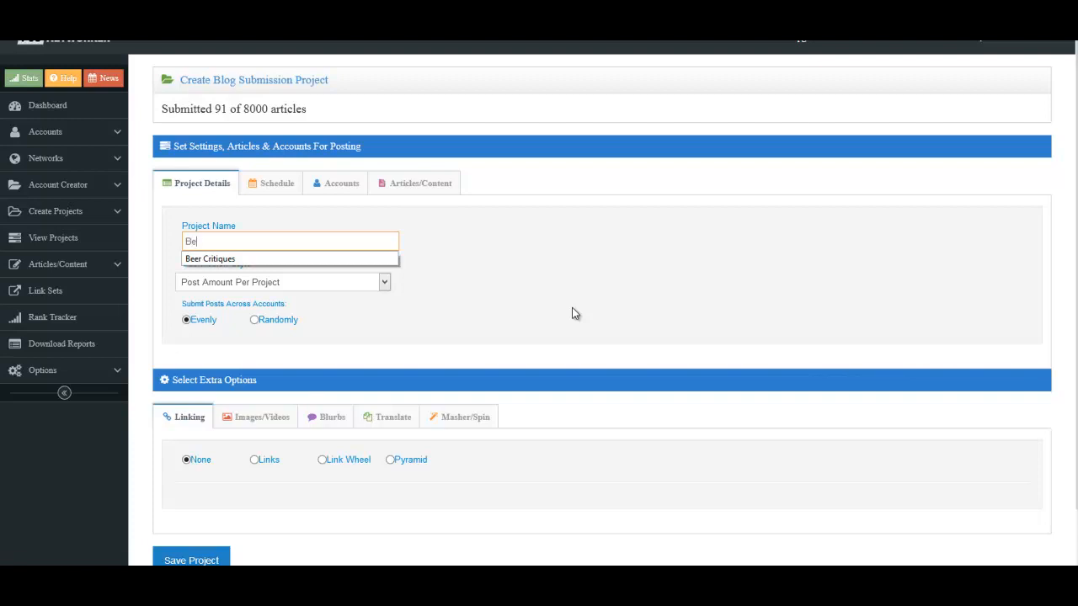
text(er Critiques Blog)
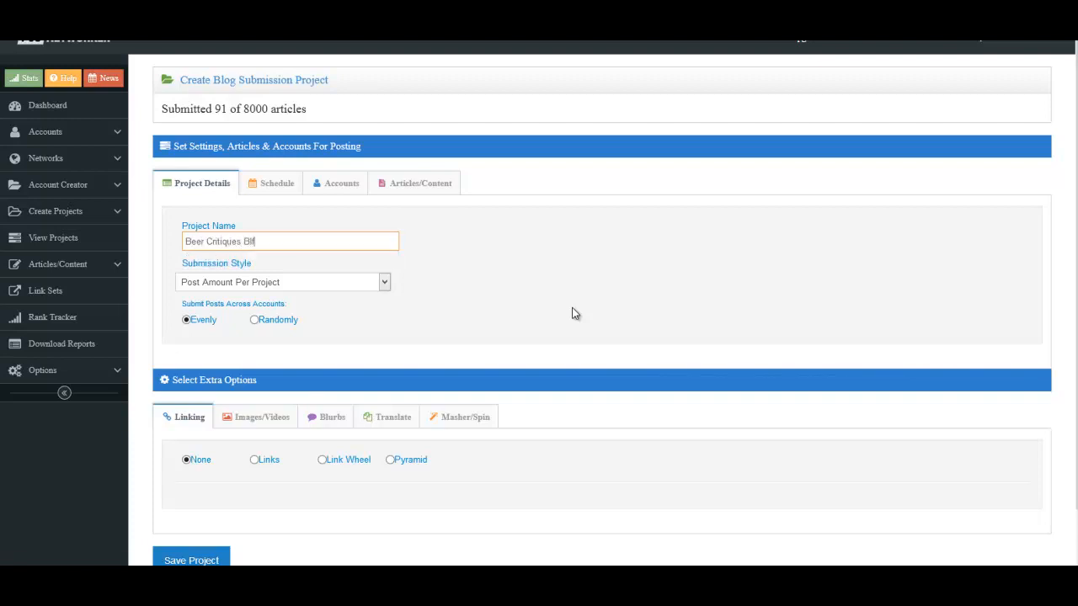
key(BackSpace)
key(BackSpace)
key(BackSpace)
text(log Project 1)
click(571, 313)
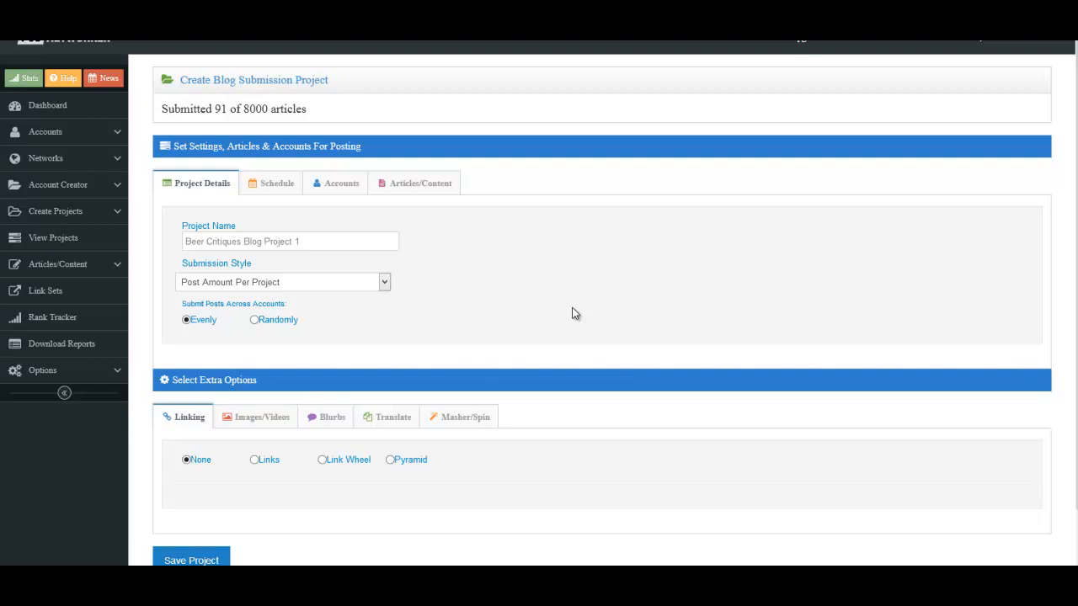
Set the project's submission style to Post Amount Per Account Per Day
key(alt+Down)
key(Down)
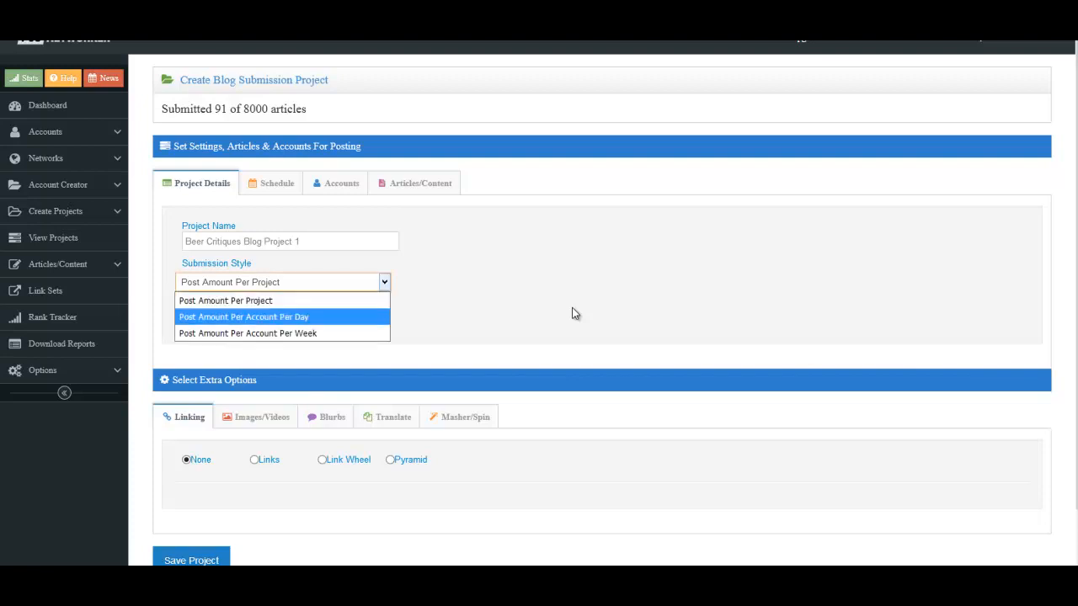
key(Return)
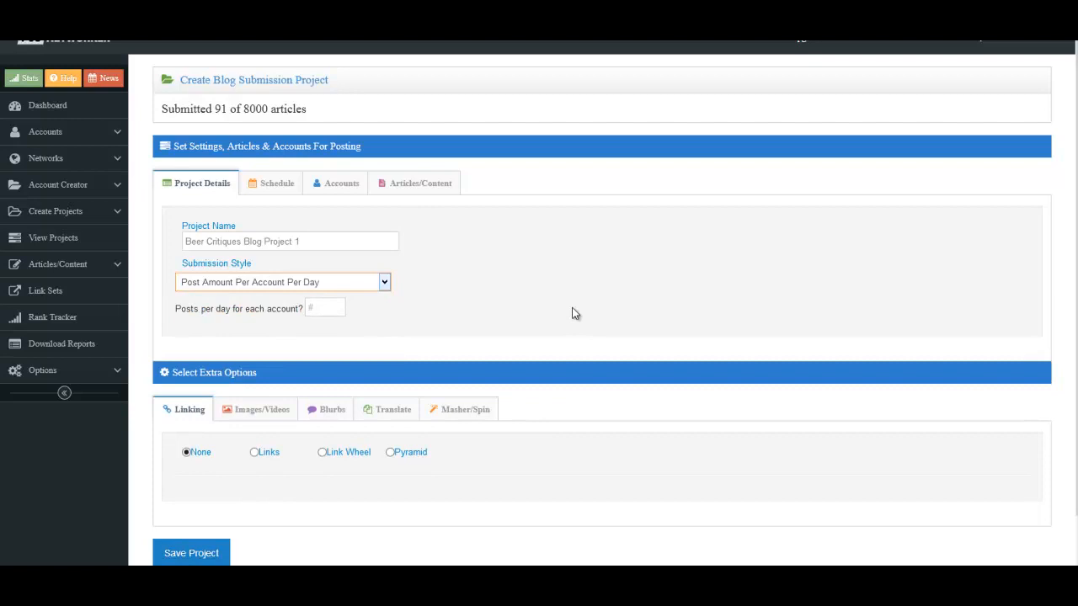
key(Tab)
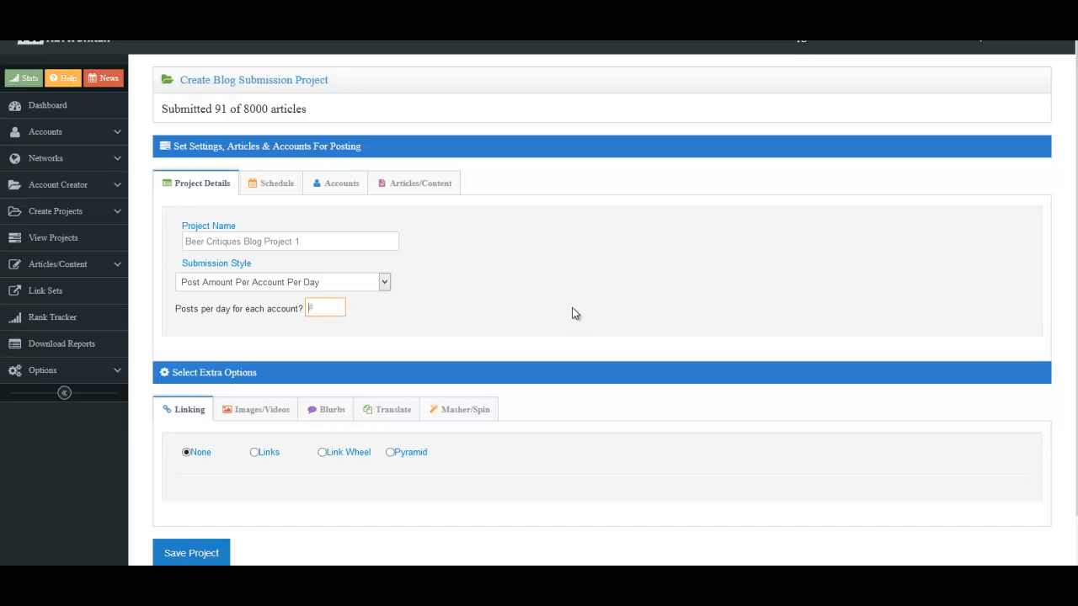
Set the submission style to Post Amount Per Account Per Week with 1 submission per week for each account
key(shift+Tab)
key(alt+Down)
key(Up)
key(Down)
key(Down)
key(Return)
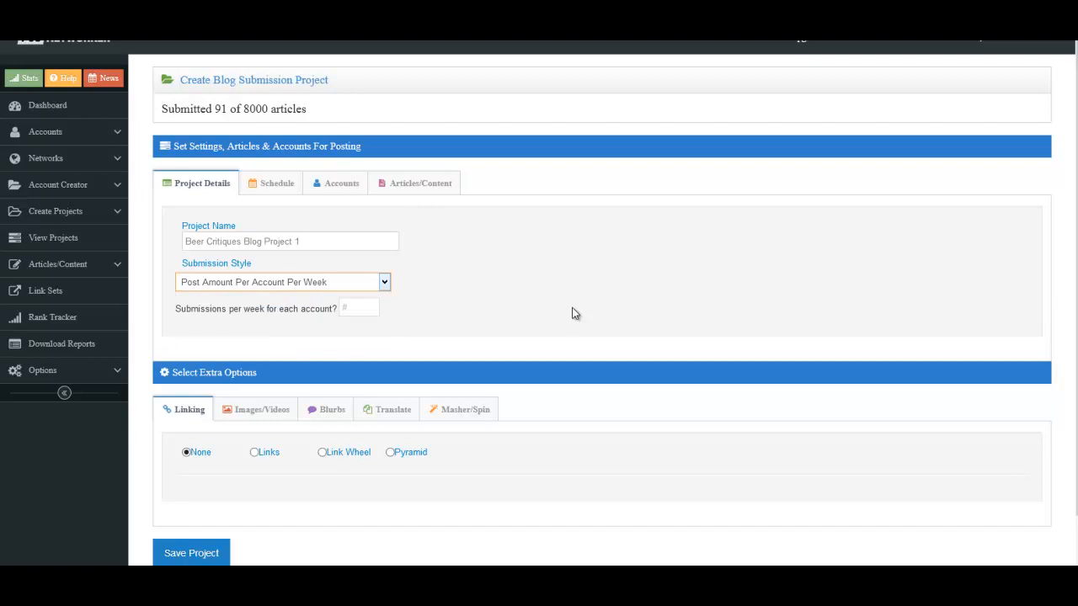
key(Tab)
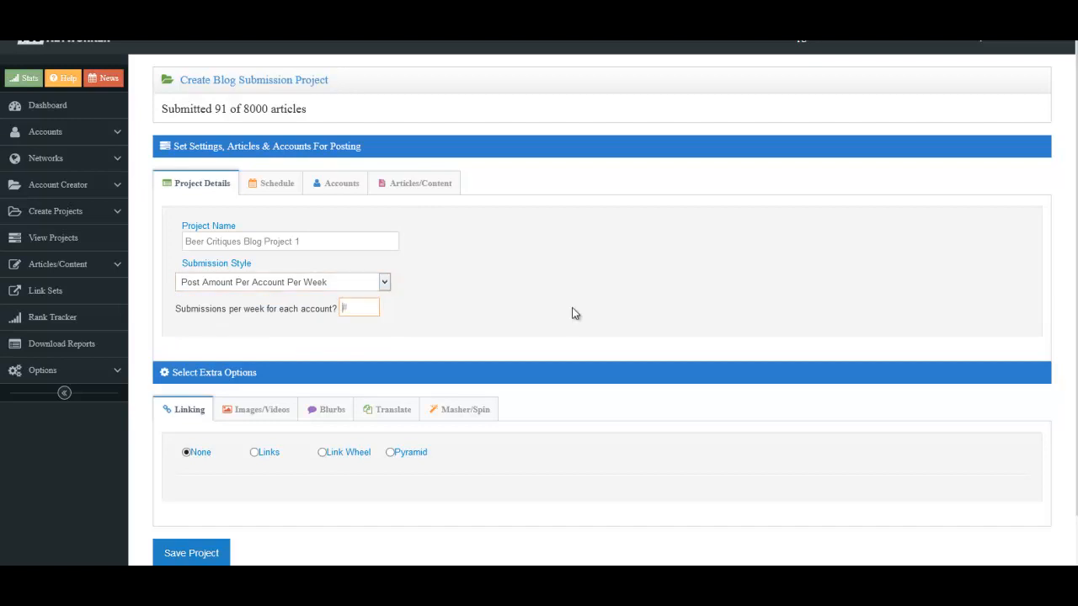
text(1)
Add the project's posting accounts by choosing the Beer Critiques Blog category through network selection
click(271, 183)
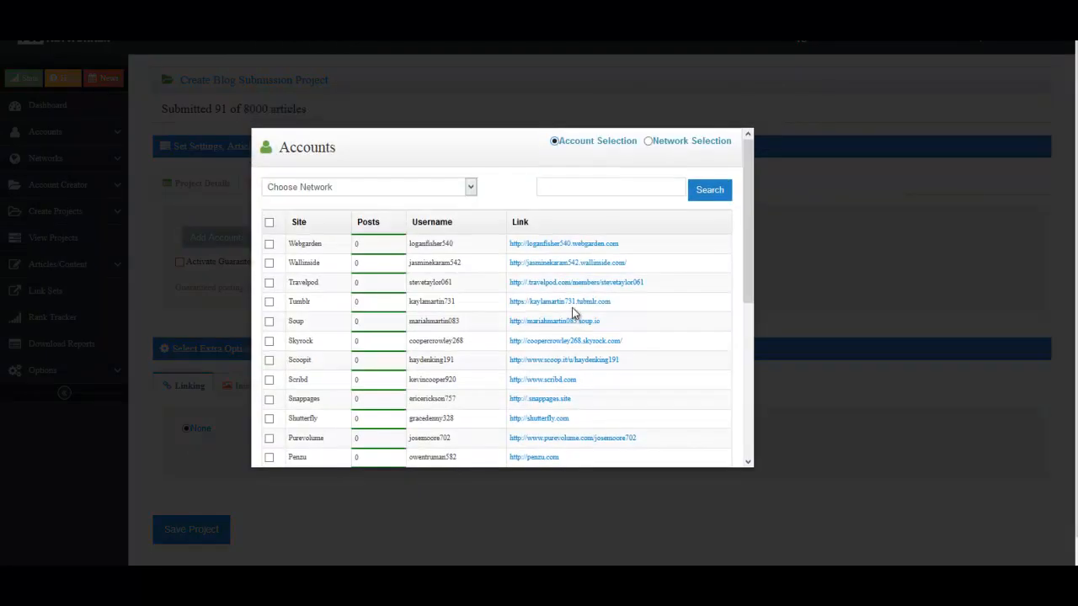
scroll(573, 314, down, 5)
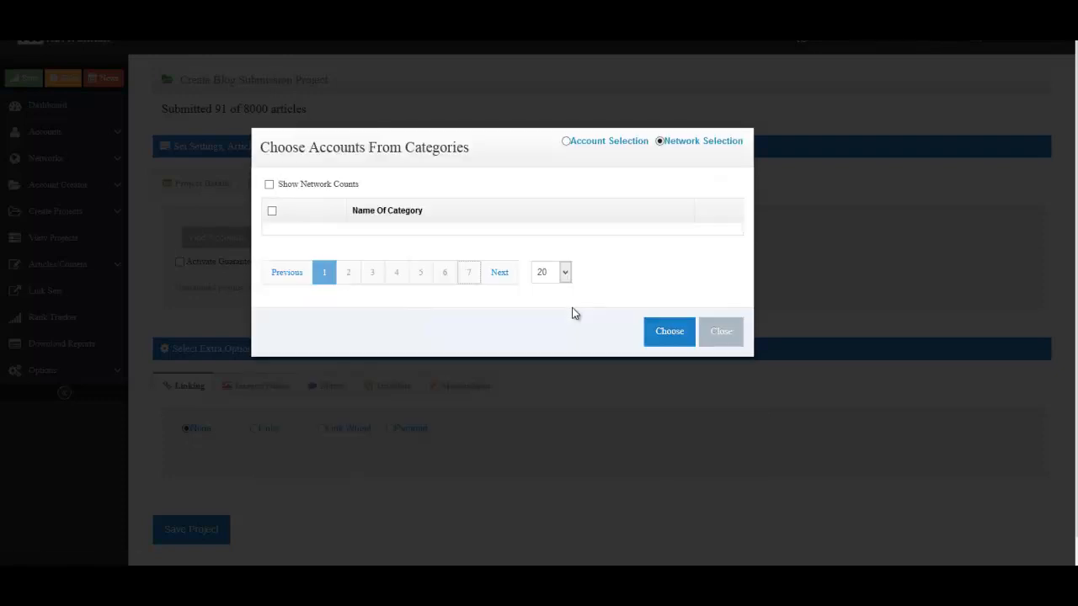
scroll(573, 313, down, 4)
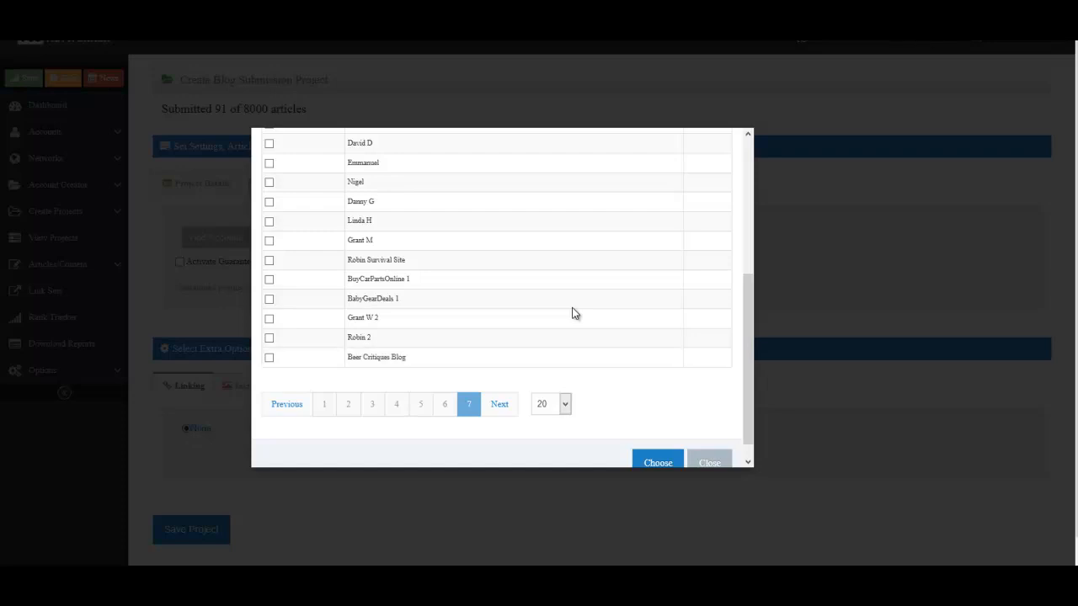
click(270, 358)
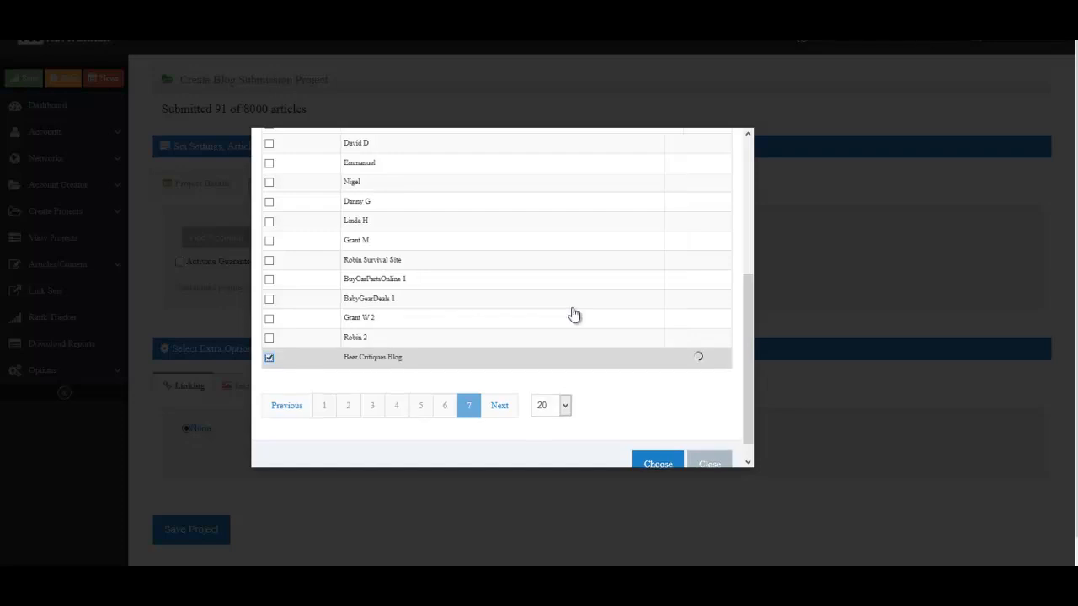
scroll(573, 313, down, 1)
click(657, 445)
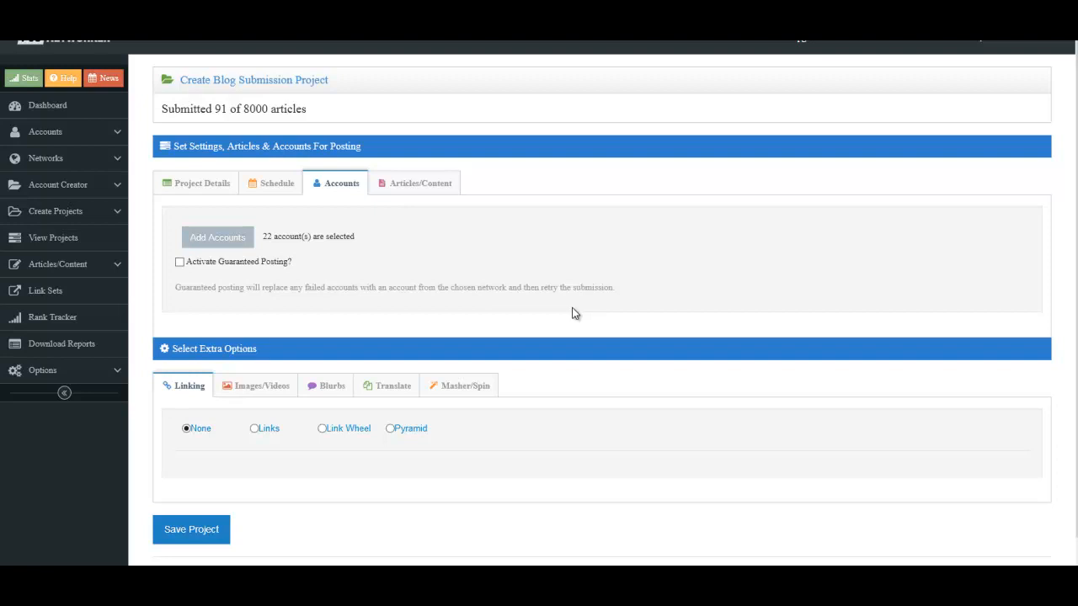
Examine the categories that Article Builder offers as a content source for the project
click(414, 183)
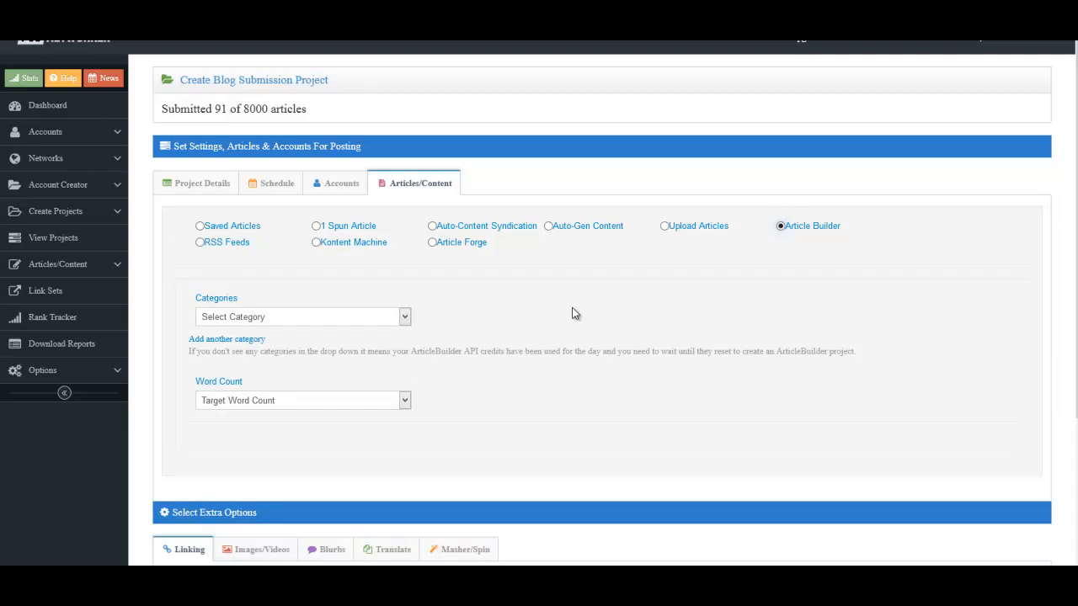
click(404, 317)
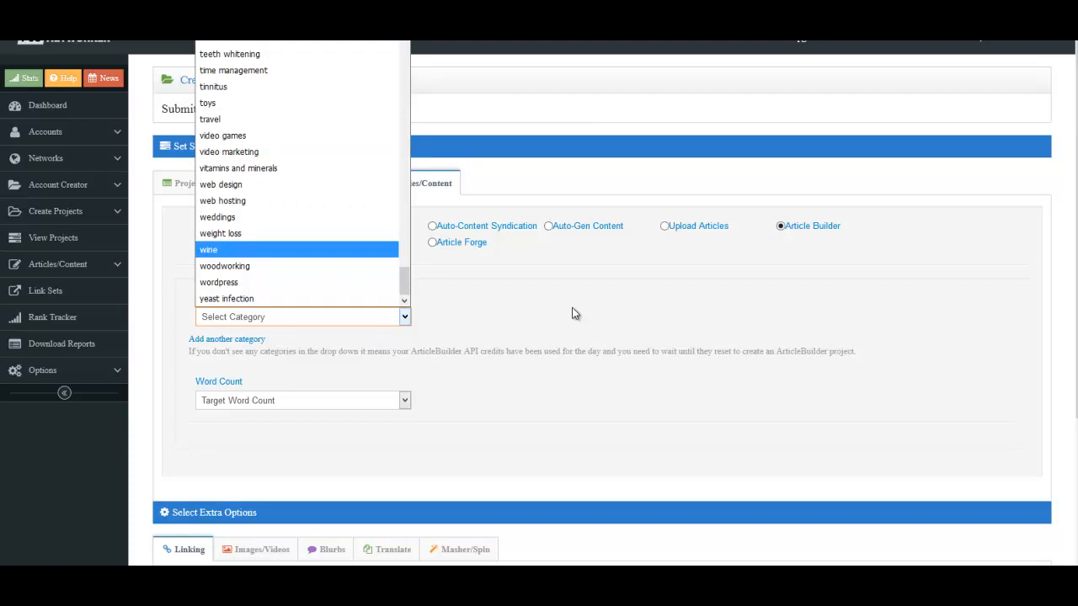
click(575, 313)
Use Auto-Gen Content for the articles with the keyword "homemade beer" and the Food & Drink category
click(548, 226)
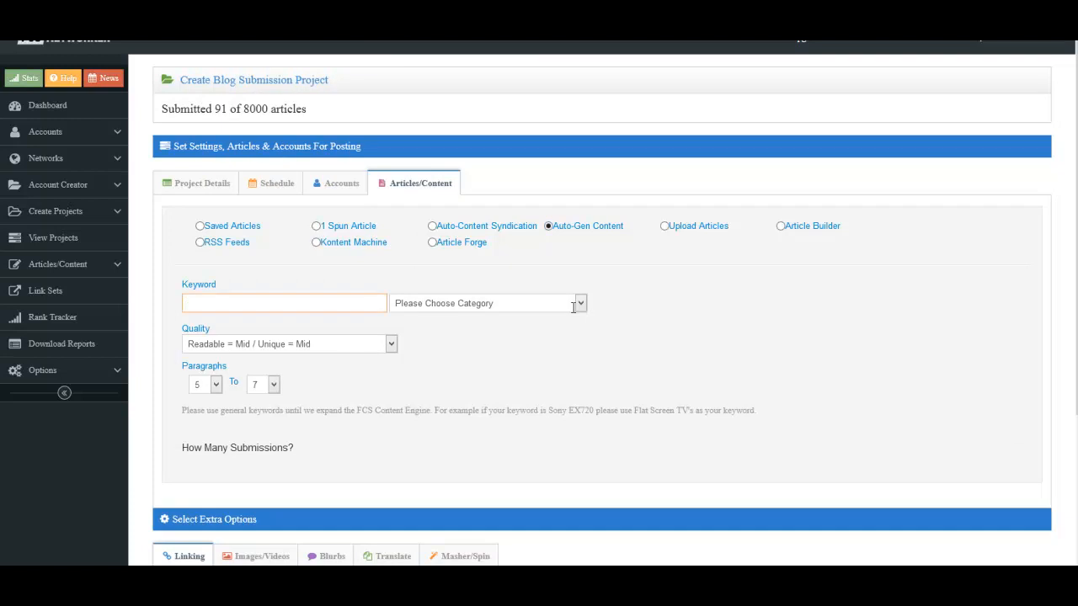
text(beer brewing)
key(ctrl+a)
text(homemade beer)
click(579, 303)
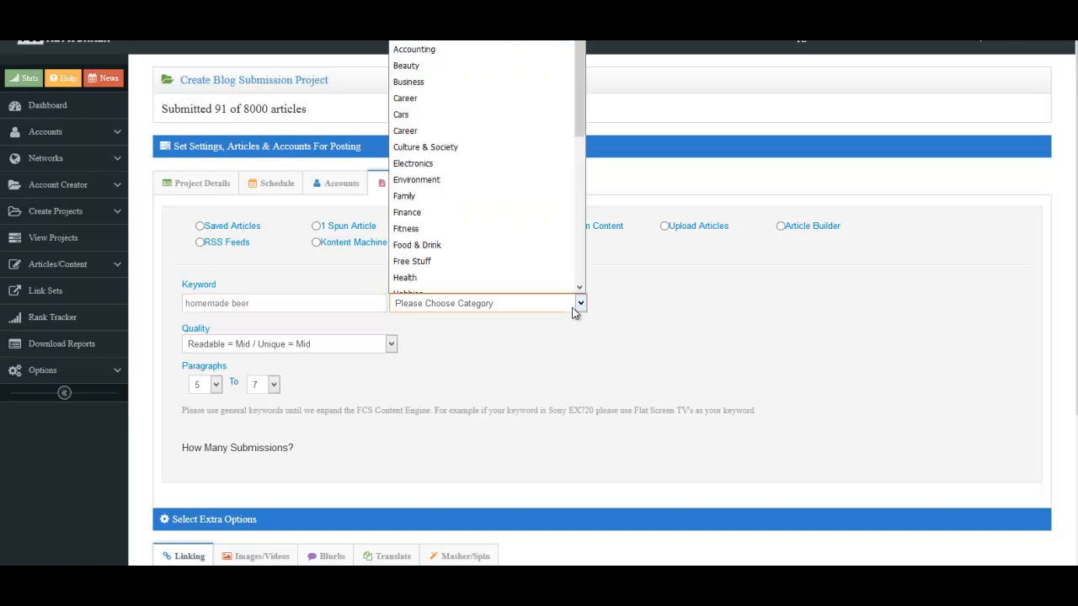
key(Down)
key(Down)
key(Down)
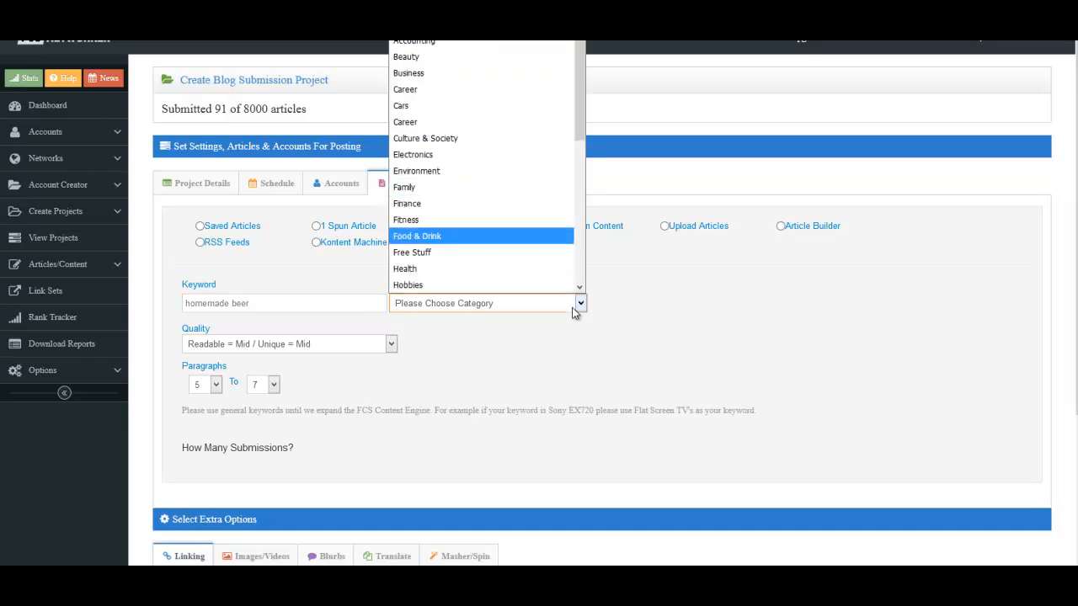
key(Return)
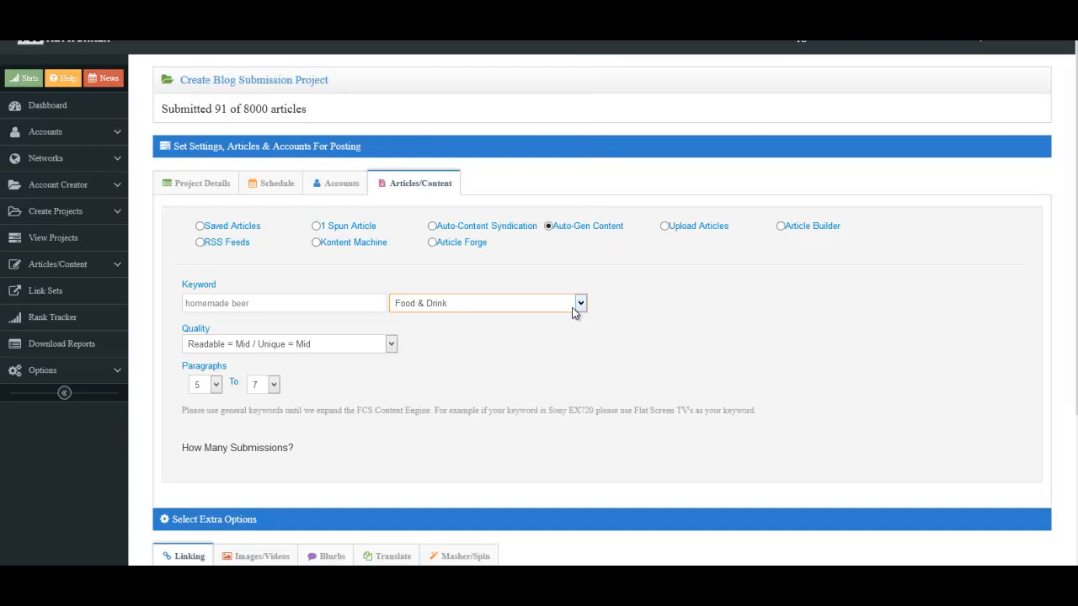
Review the auto-generated content's quality choices and select Readable = Mid / Unique = Mid
key(Tab)
key(alt+Down)
key(Up)
key(Down)
key(Down)
key(Up)
key(Return)
Enable links for the project and choose Beer Critiques Link Set 1 as the primary link set
scroll(573, 313, down, 1)
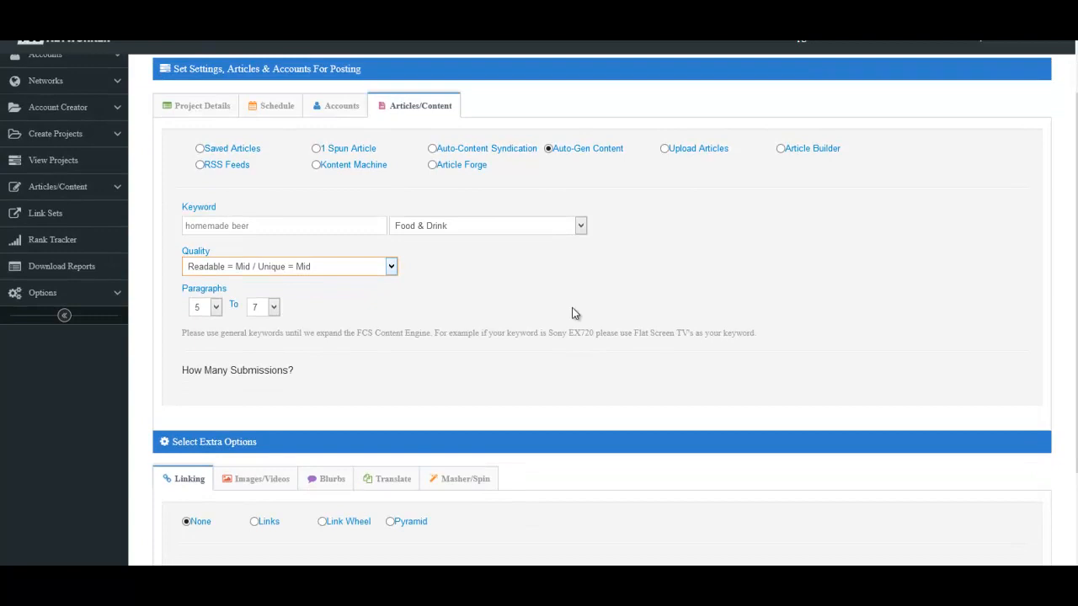
scroll(572, 313, down, 1)
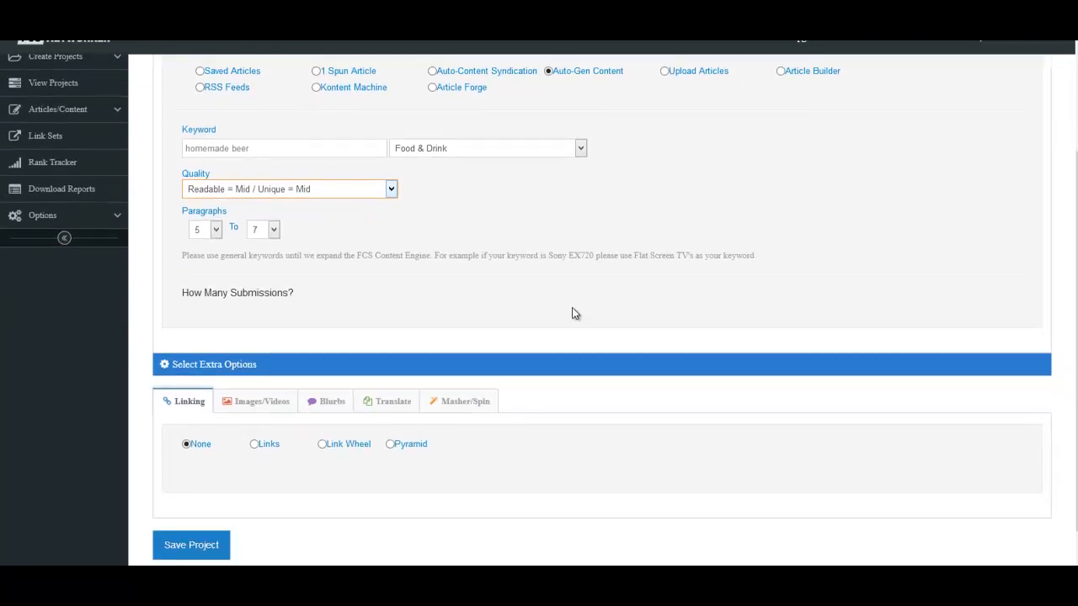
scroll(572, 313, up, 1)
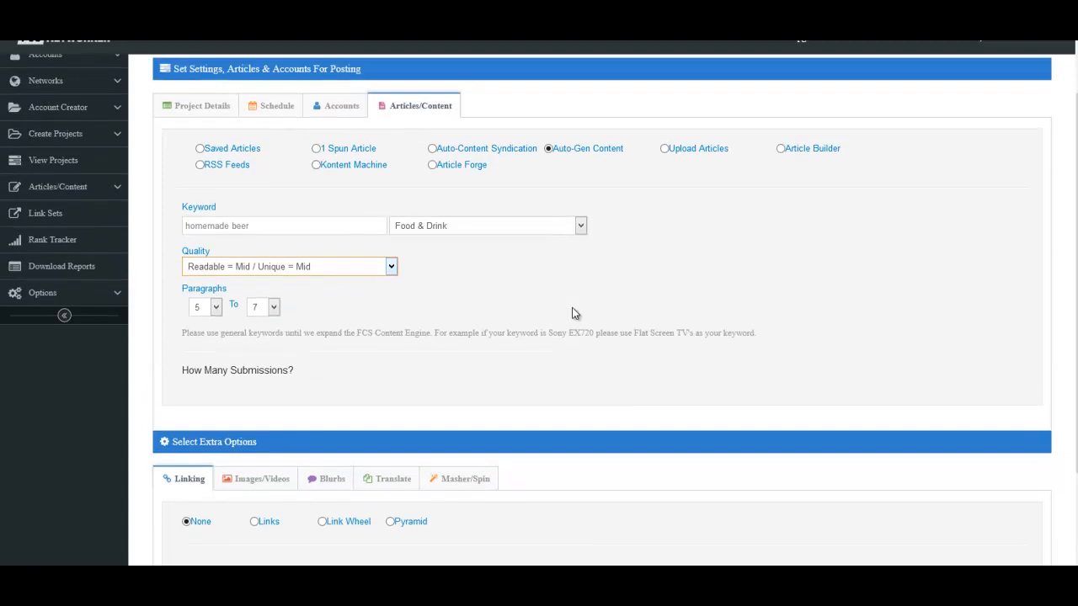
scroll(572, 313, down, 1)
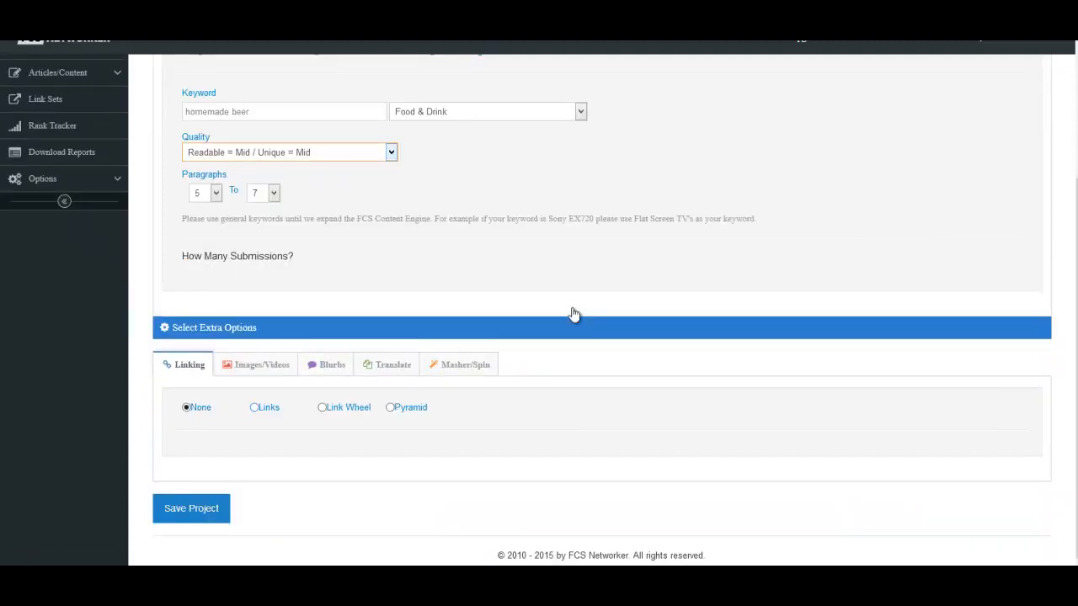
click(255, 408)
scroll(575, 313, down, 1)
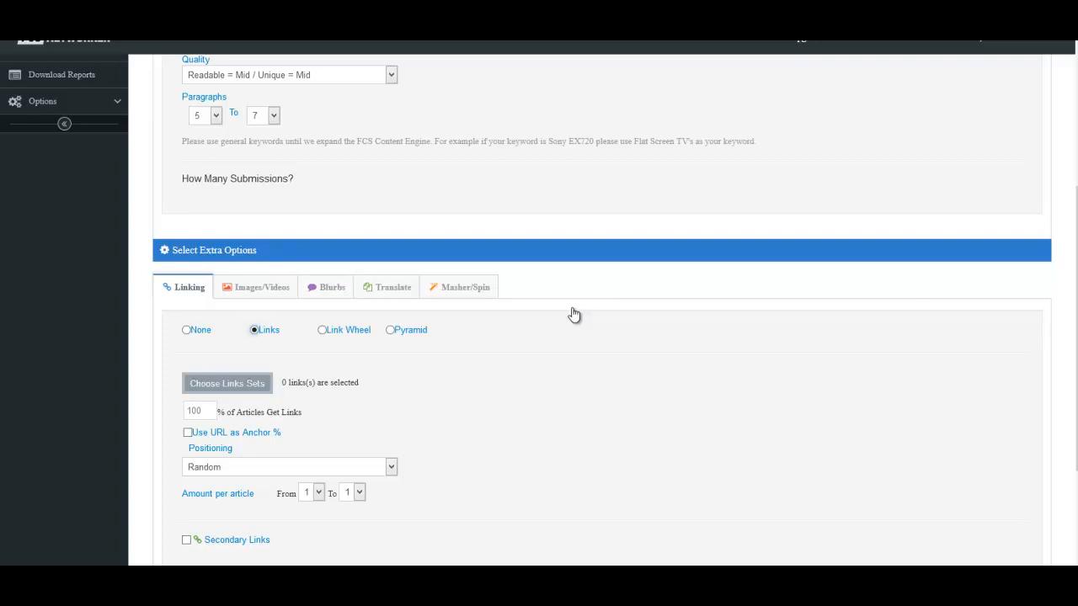
click(227, 383)
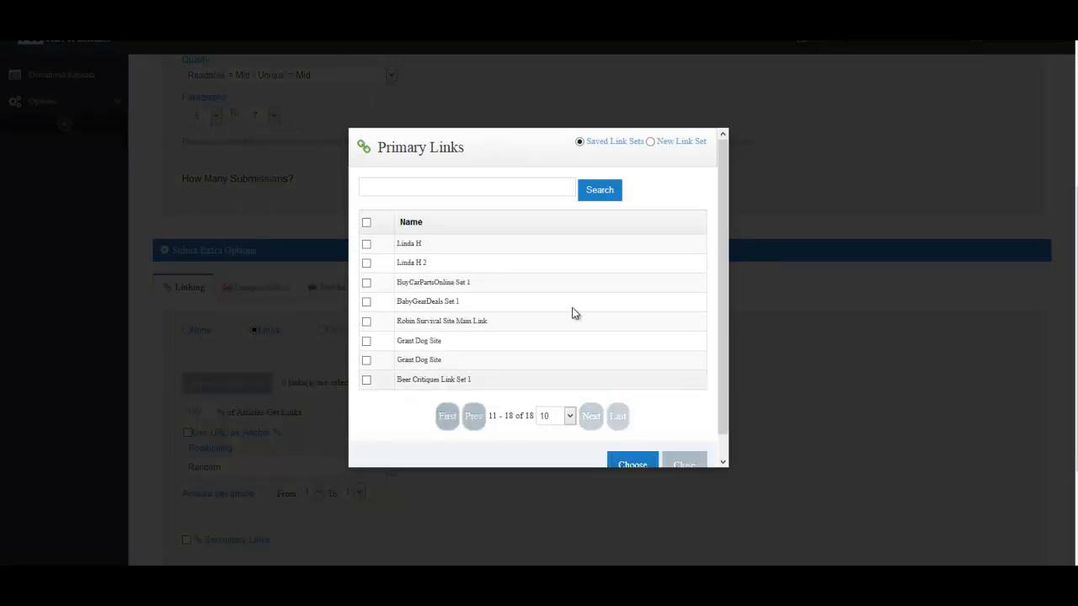
click(367, 380)
click(632, 463)
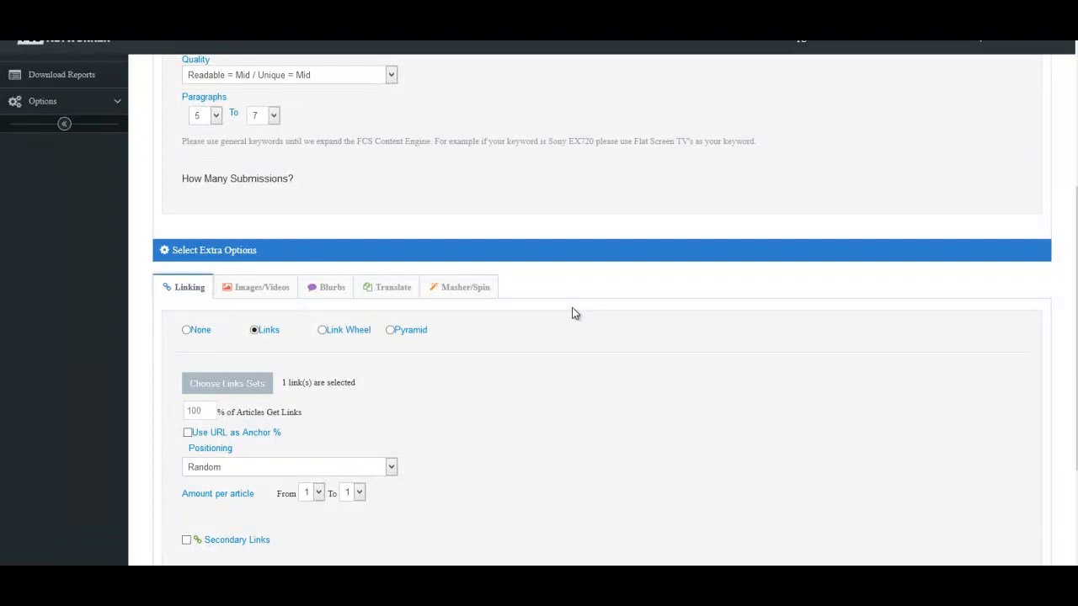
Give 75% of the articles links and use the URL as anchor for 25% of them
scroll(571, 313, down, 1)
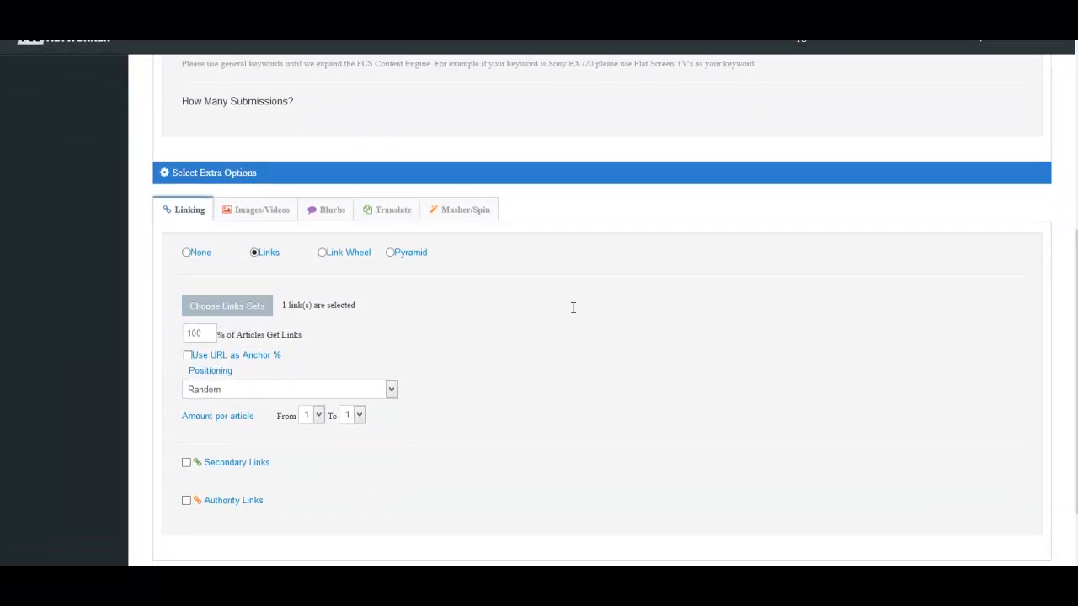
key(Tab)
text(75)
key(Tab)
key(space)
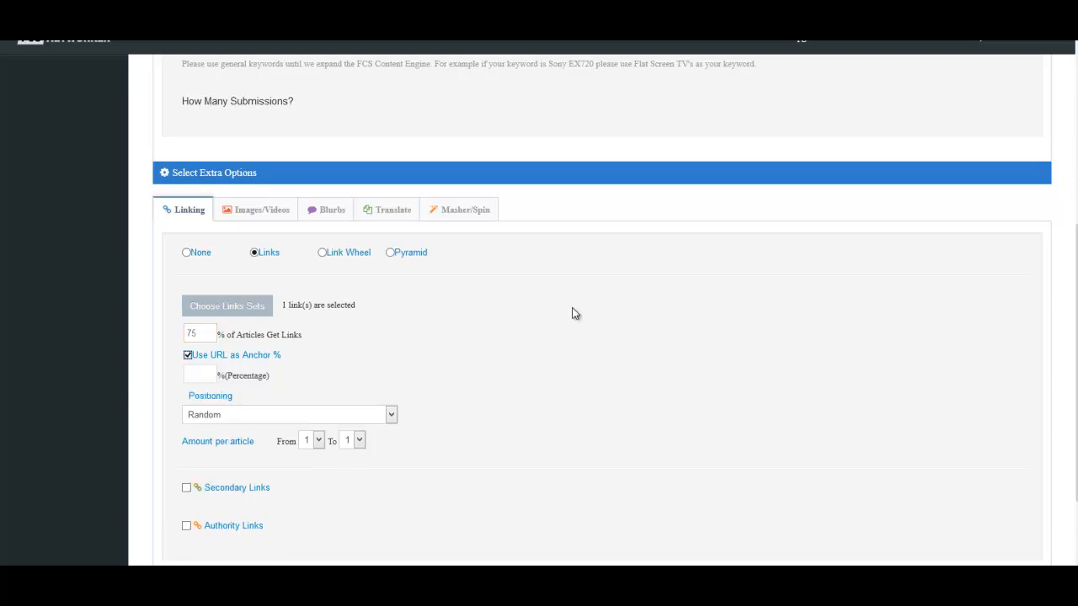
key(Tab)
text(25)
Set the primary links' positioning to Between Paragraphs & Bottom
key(Tab)
key(alt+Down)
key(Down)
key(Down)
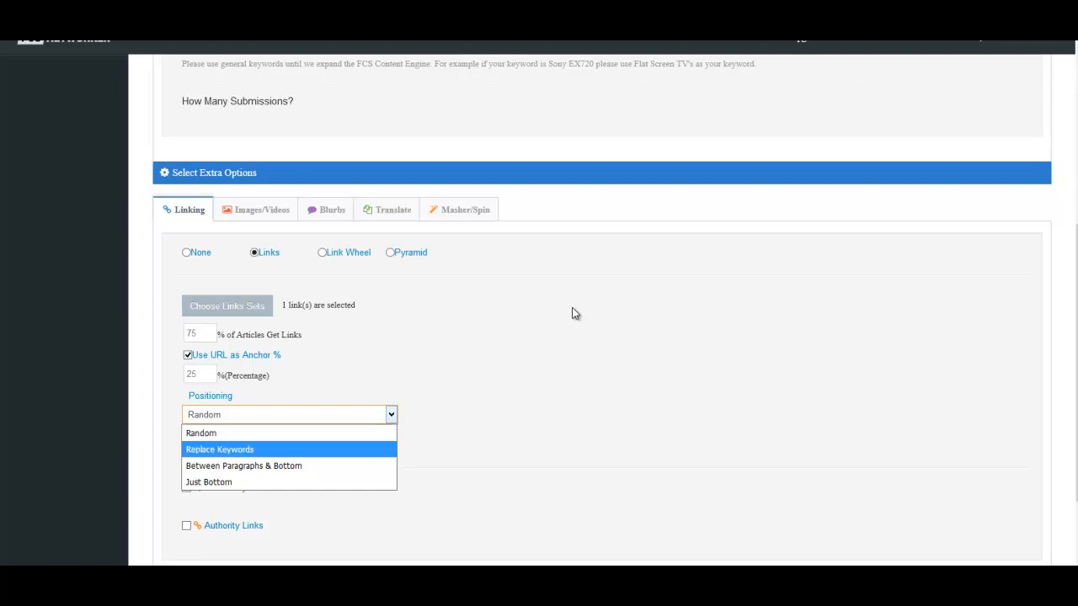
key(Return)
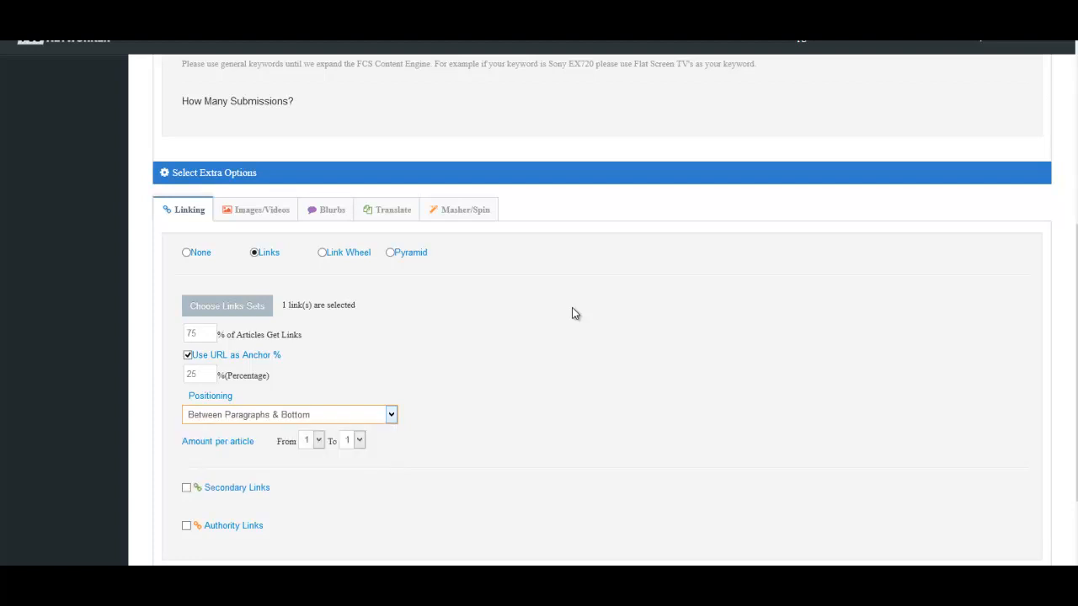
Set the amount of primary links per article to range from 1 to 2
scroll(572, 313, down, 2)
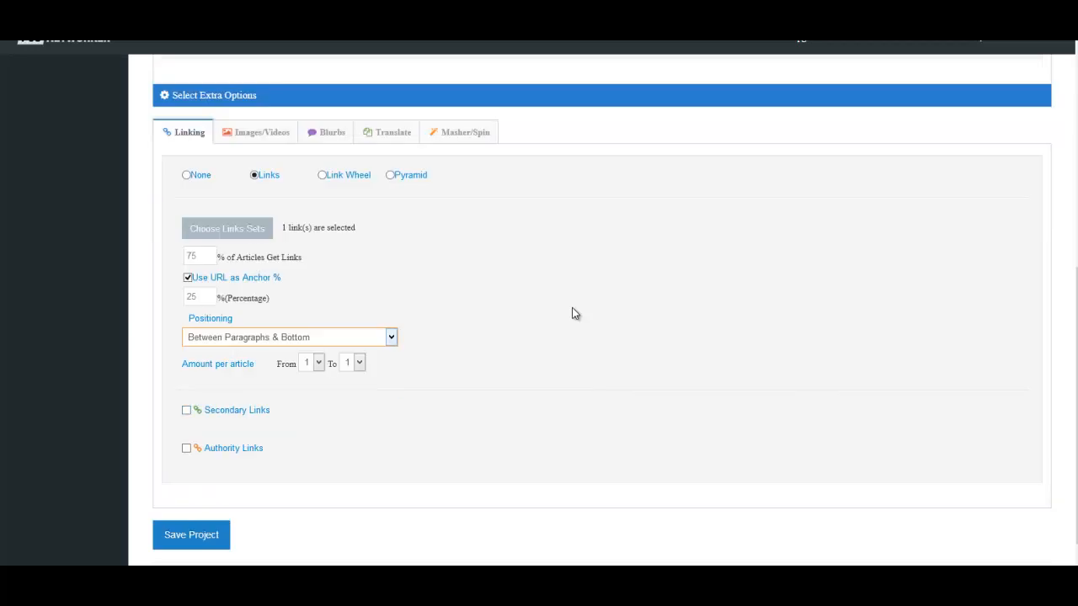
key(Tab)
key(Tab)
key(alt+Down)
key(Down)
key(Return)
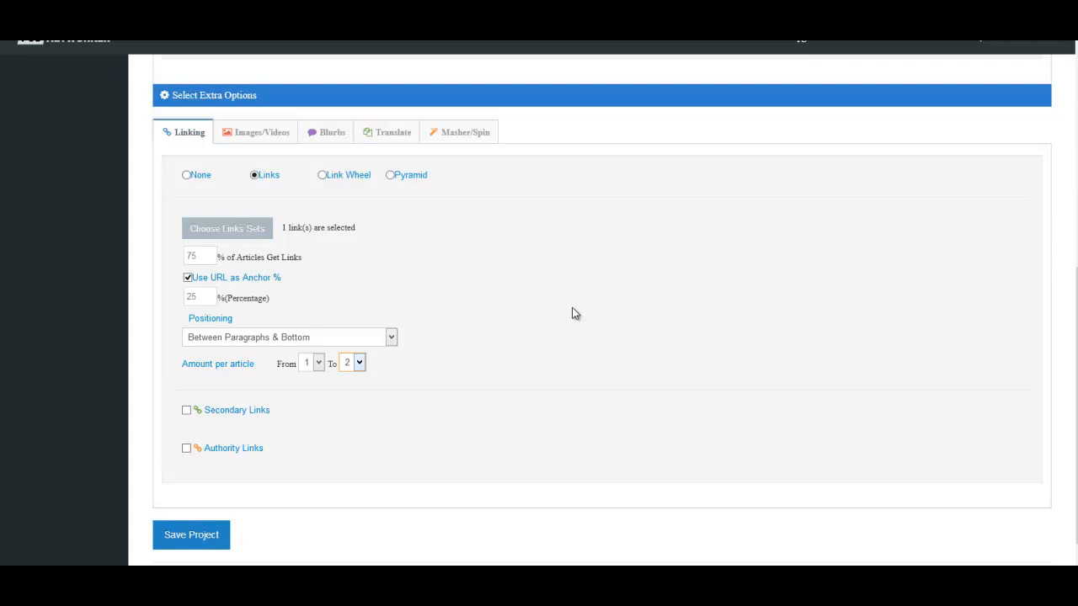
Enable authority links with the keyword "homemade beer" and give them to 90% of the articles
scroll(572, 313, down, 1)
key(Tab)
key(Tab)
key(space)
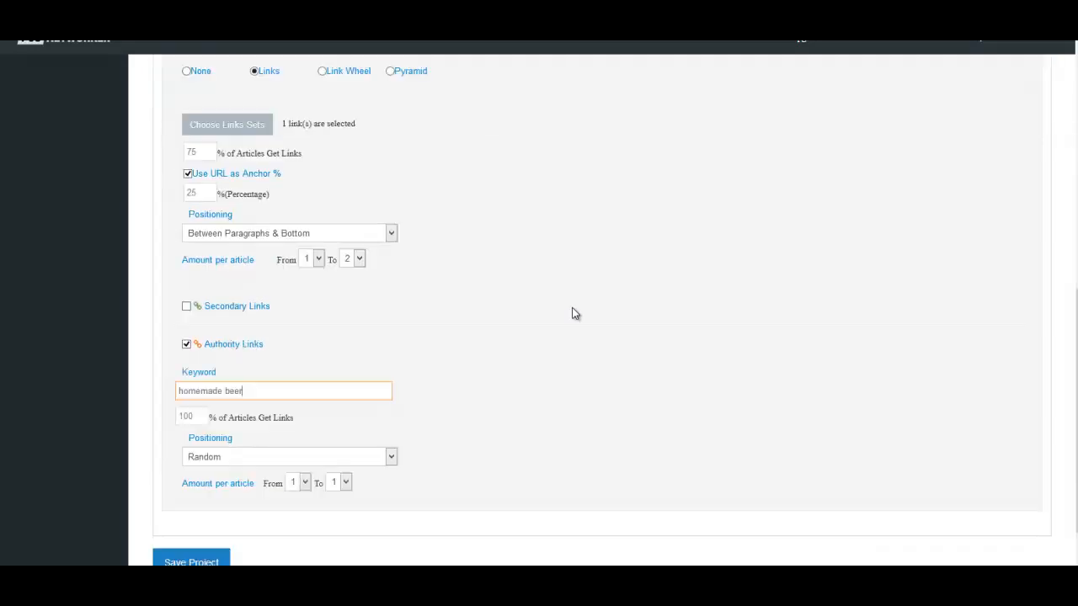
key(Tab)
text(90)
Set the authority links' positioning to Just Bottom and raise their maximum amount per article
key(Tab)
key(alt+Down)
key(Down)
key(Down)
key(Return)
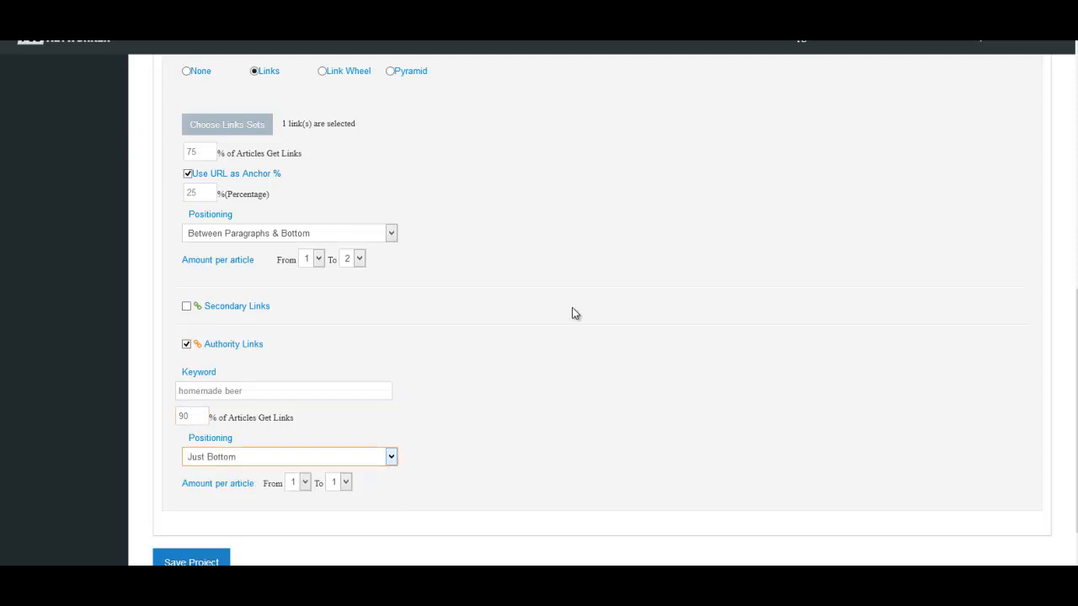
key(Tab)
key(Tab)
key(alt+Down)
key(Down)
key(Return)
Enable both images and videos for the articles and set the image keyword to "homemade beer"
key(shift+Tab)
key(shift+Tab)
key(shift+Tab)
key(shift+Tab)
scroll(575, 313, up, 3)
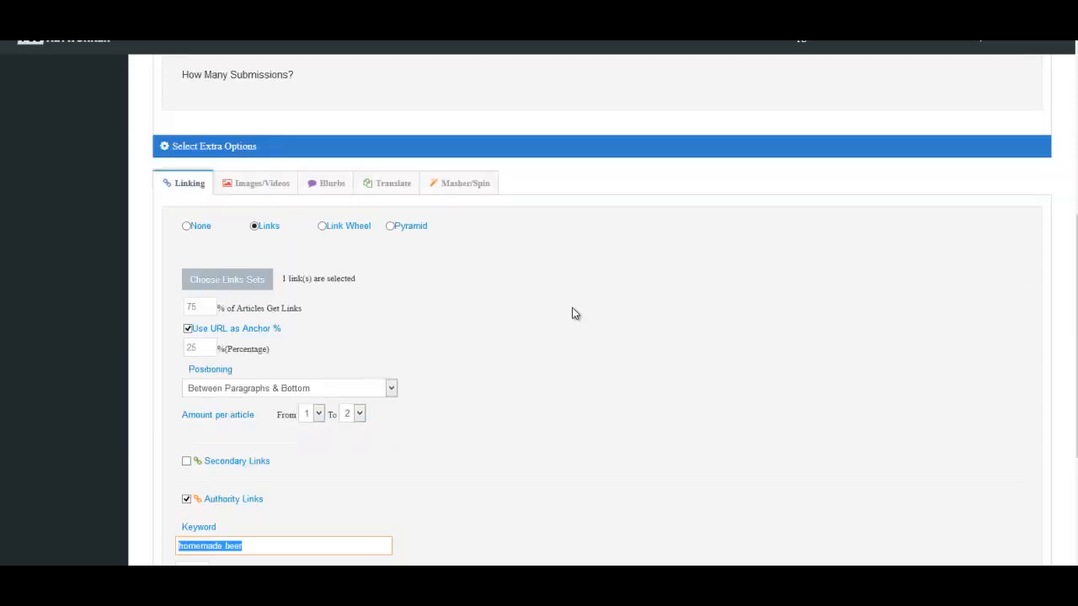
click(256, 183)
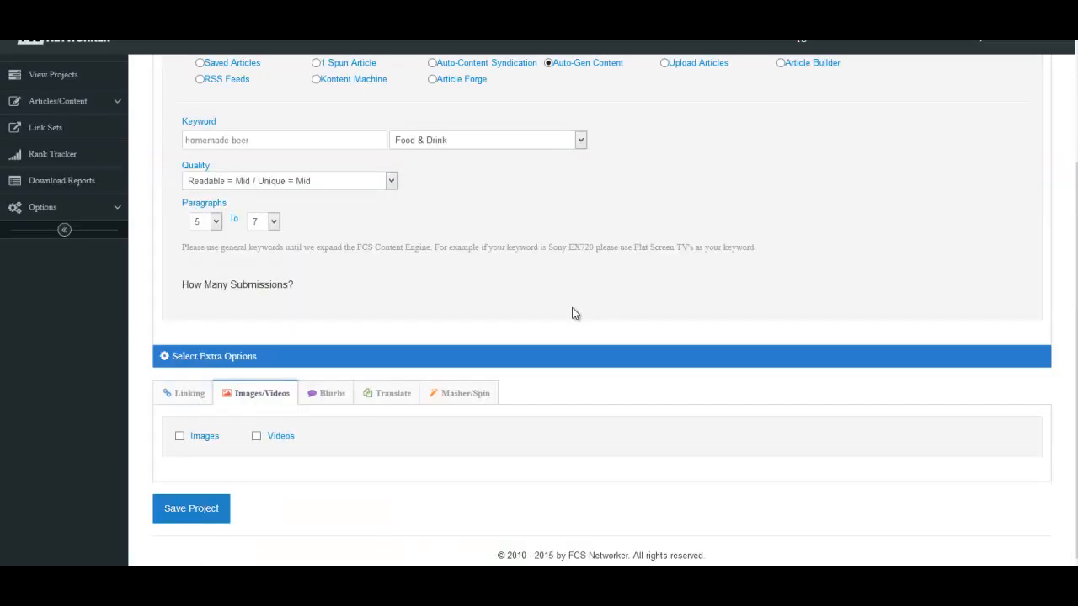
click(179, 436)
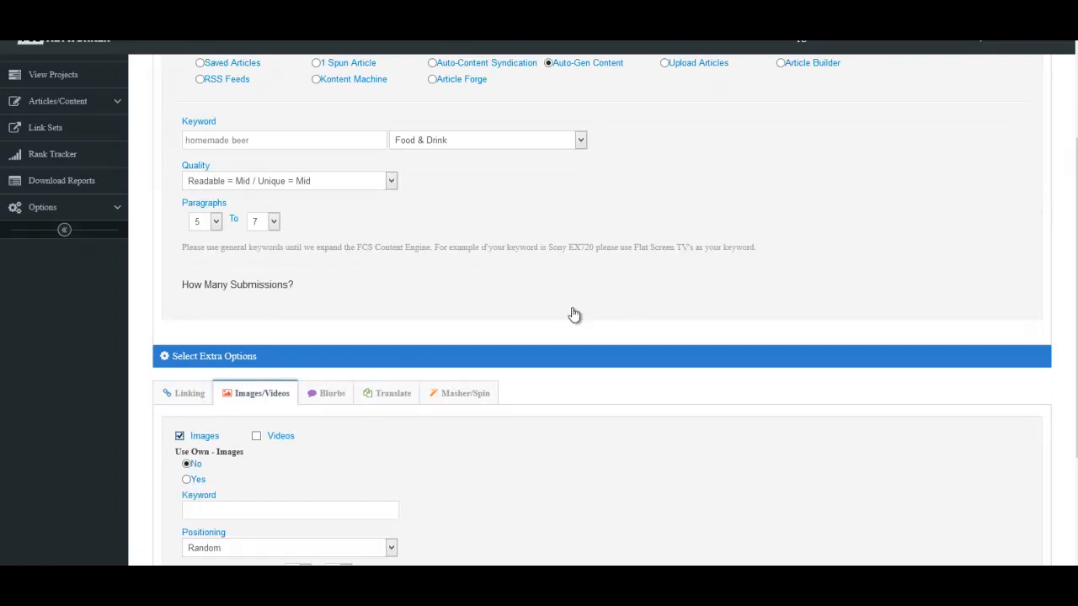
click(256, 436)
scroll(572, 313, down, 4)
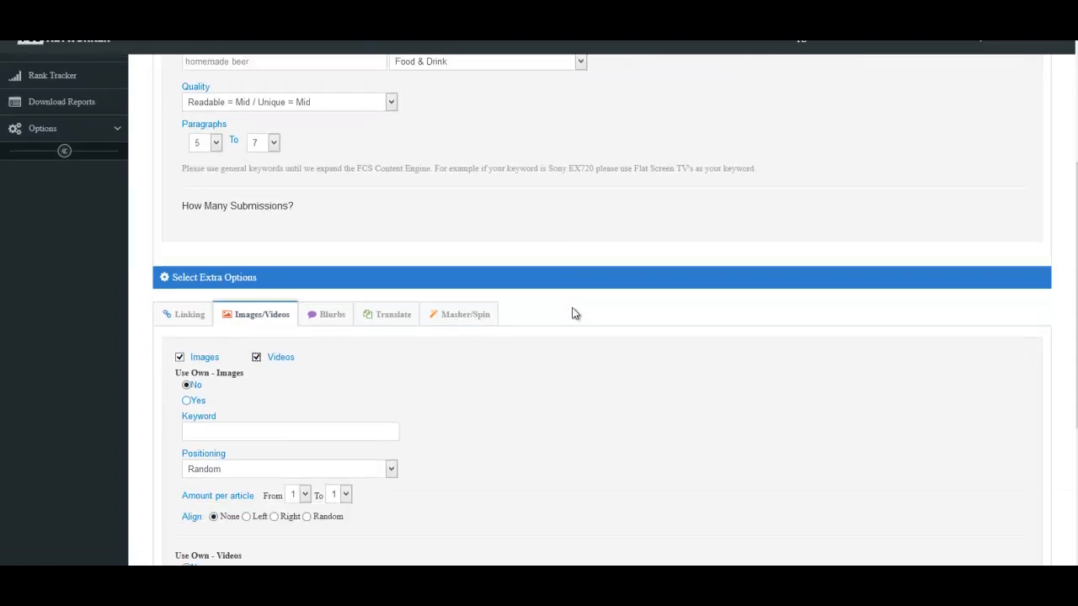
click(290, 356)
text(homemade beer)
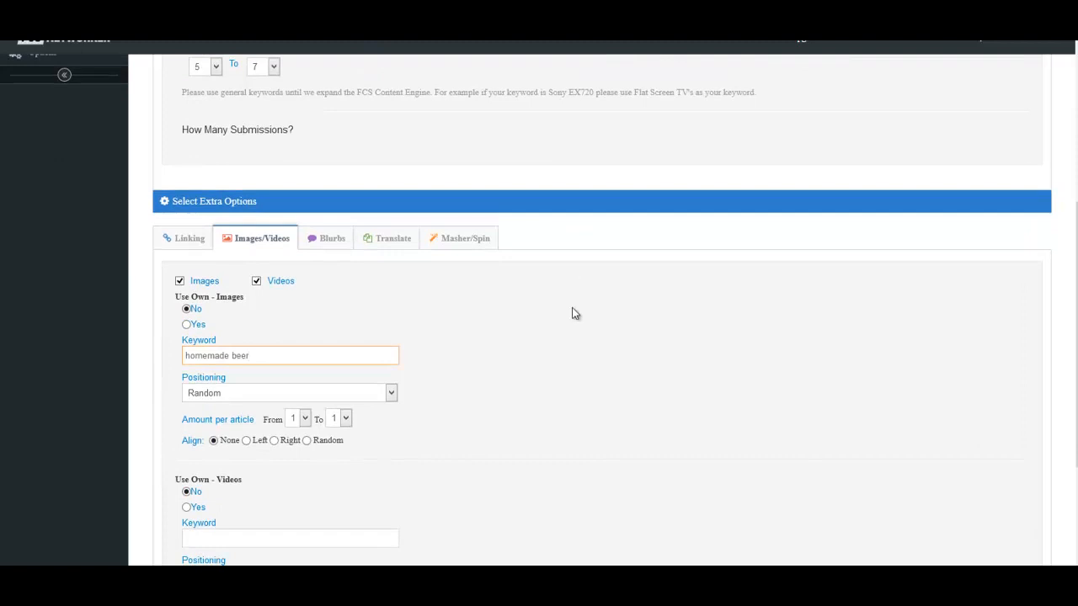
Keep the images' positioning at Random, allow 1 to 2 images per article and align them randomly
click(391, 393)
click(573, 309)
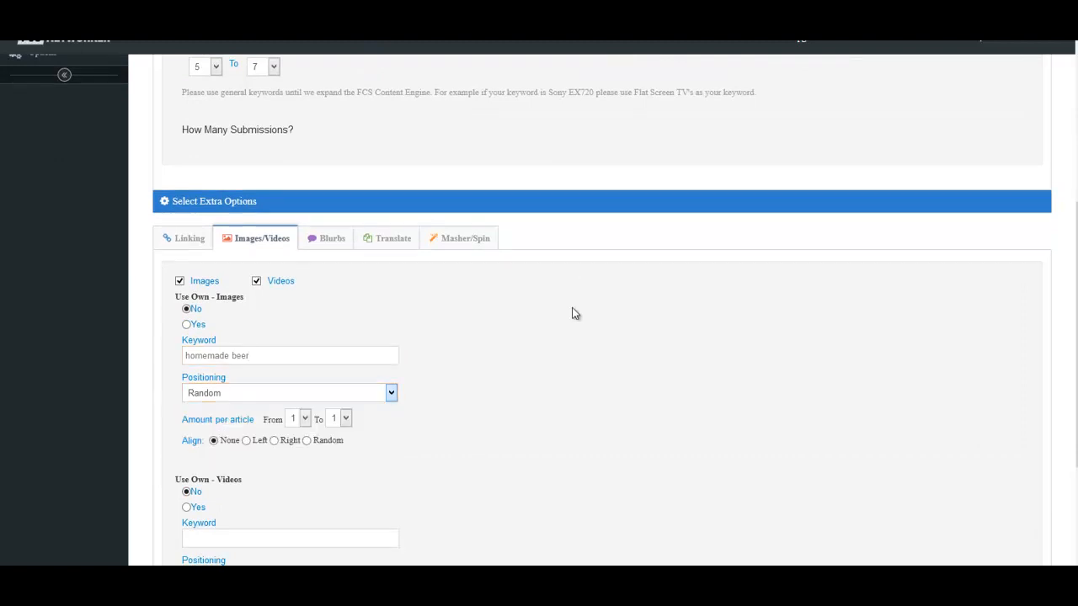
click(345, 418)
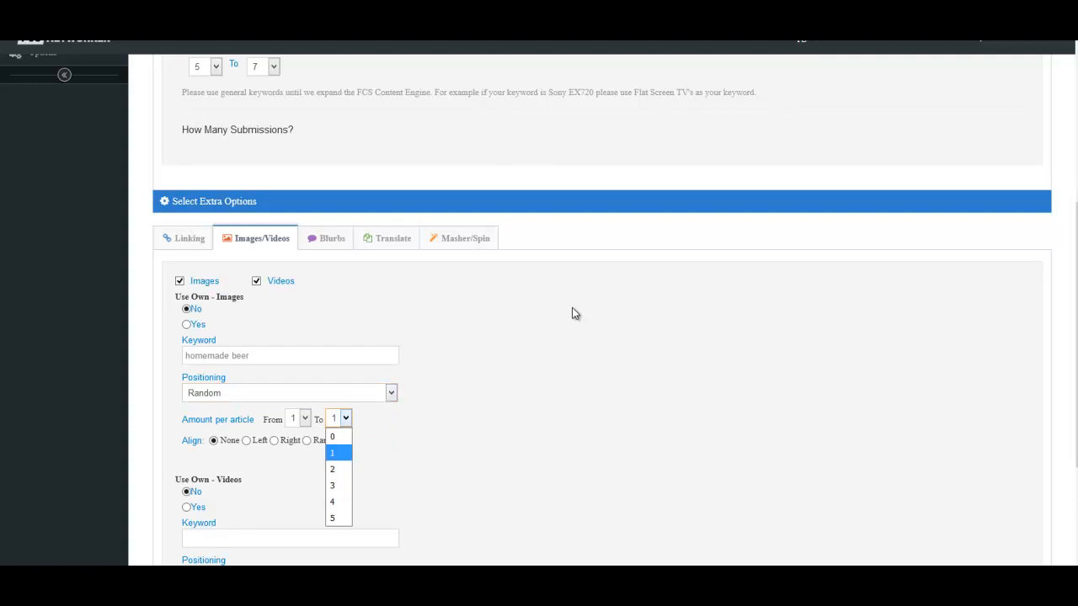
click(334, 469)
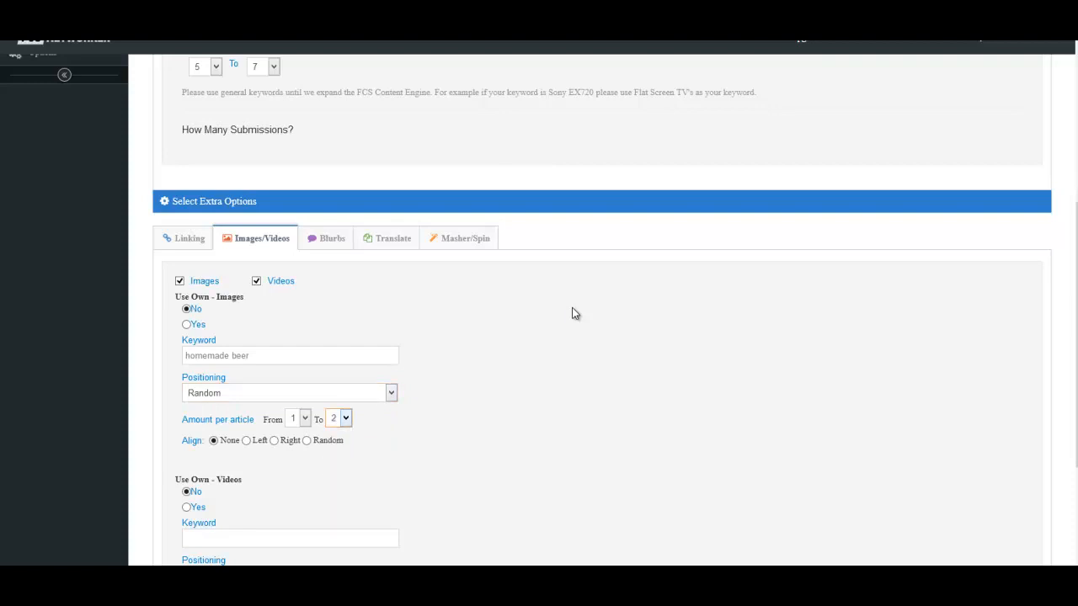
click(307, 440)
Set the video keyword to "homemade beer" and the video positioning to Just Top
scroll(572, 313, down, 1)
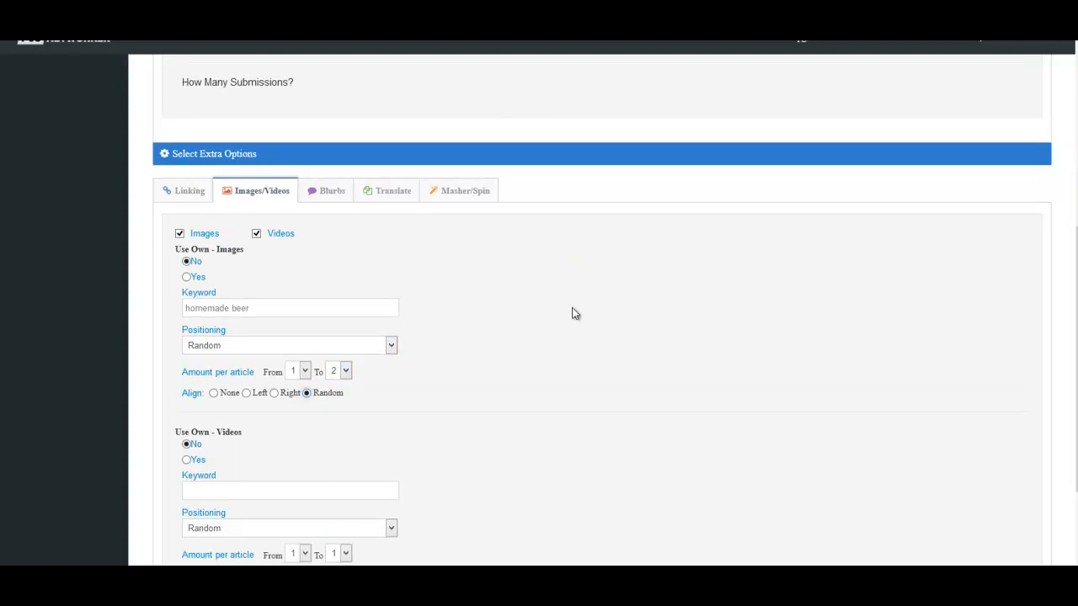
click(291, 461)
text(homemade beer)
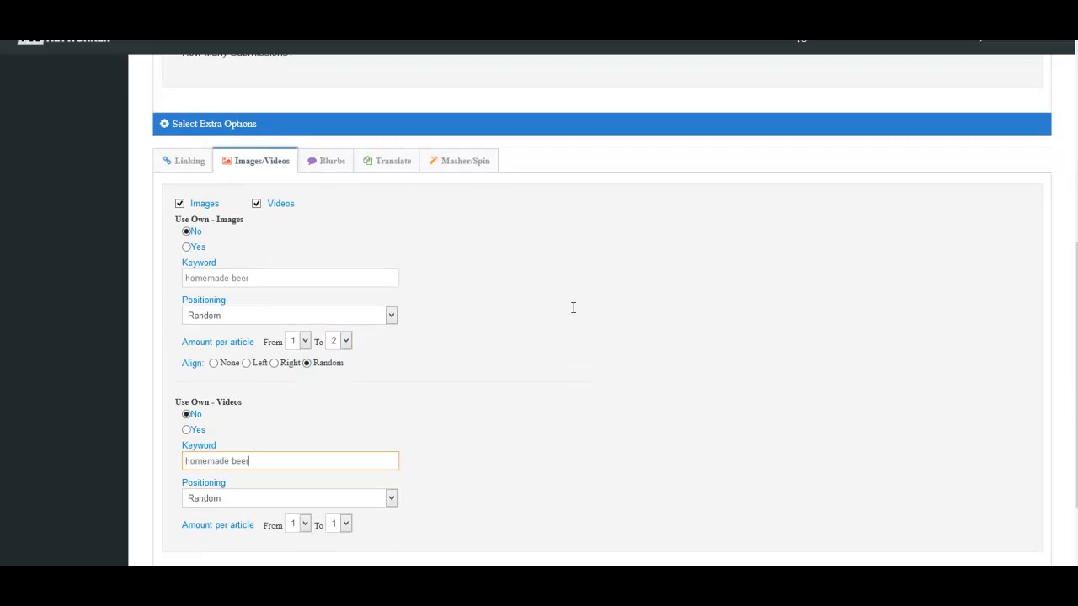
scroll(573, 310, down, 1)
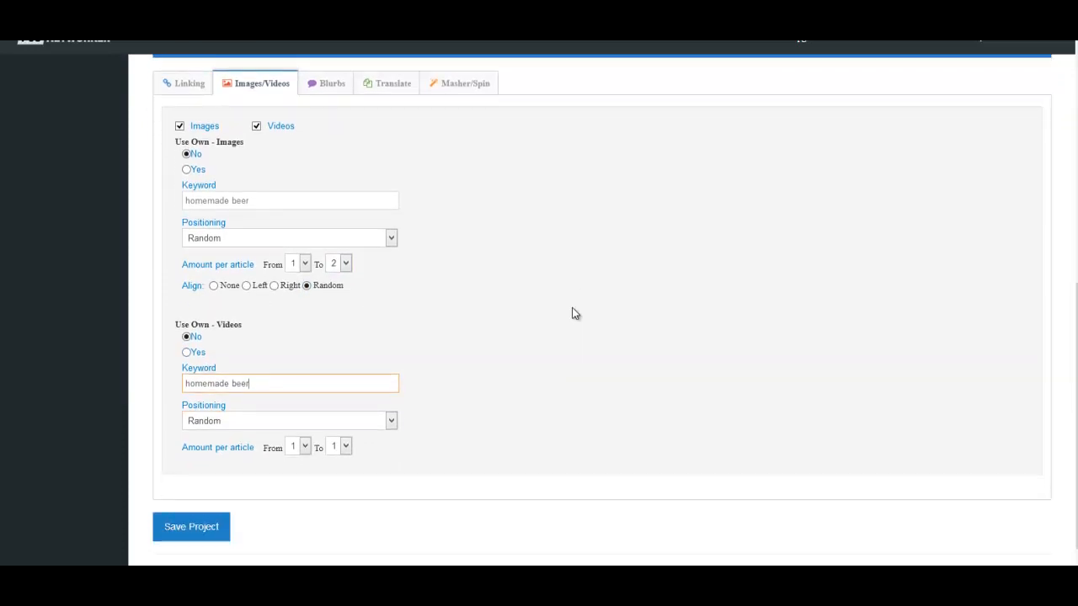
click(289, 420)
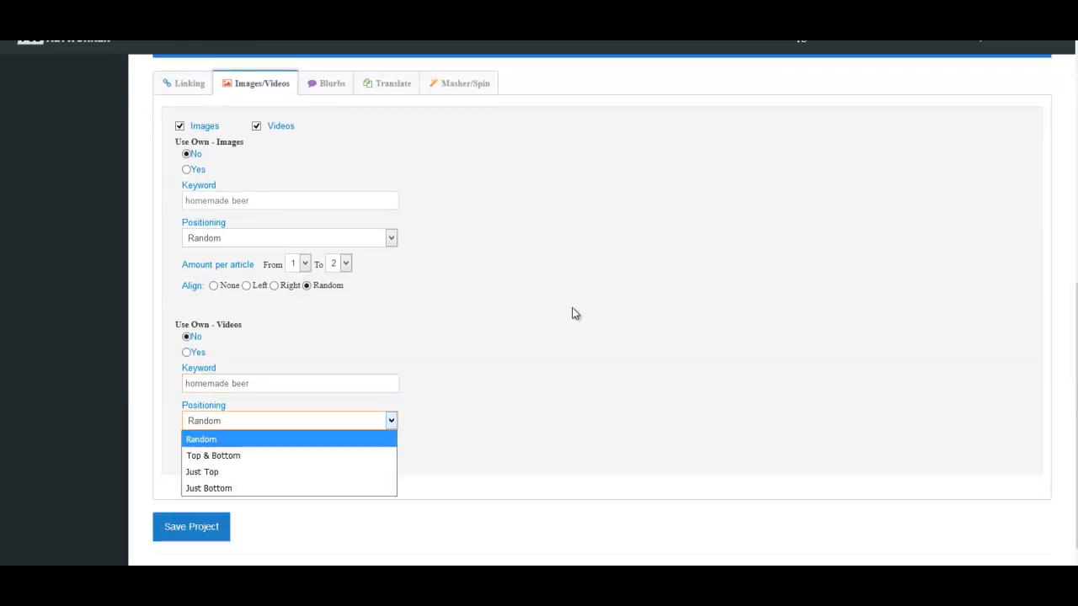
key(Down)
key(Down)
key(Return)
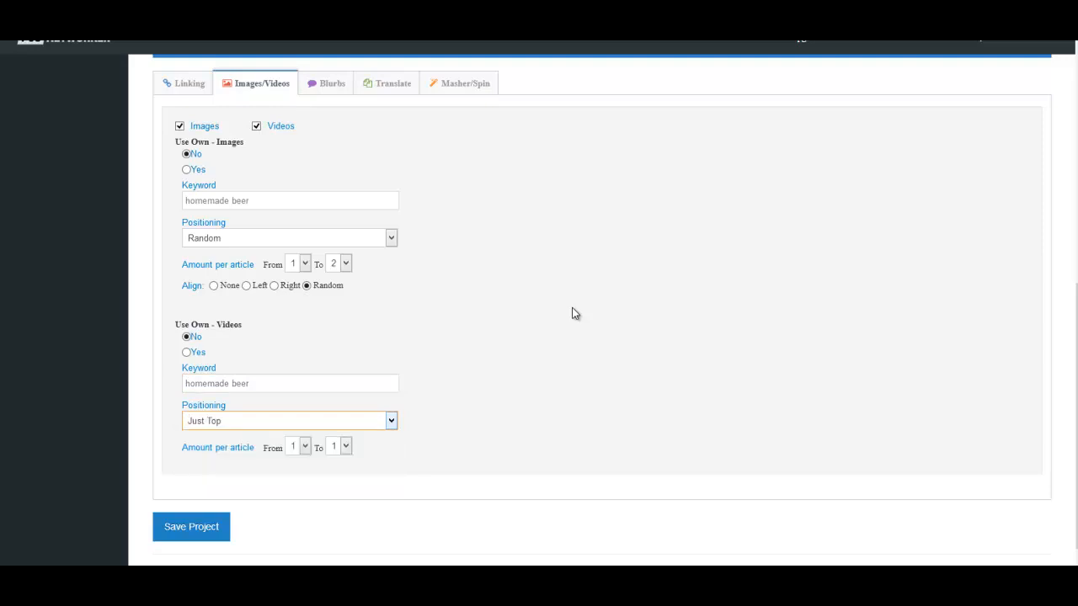
Save the blog project with the chosen linking, image and video options
scroll(571, 313, up, 1)
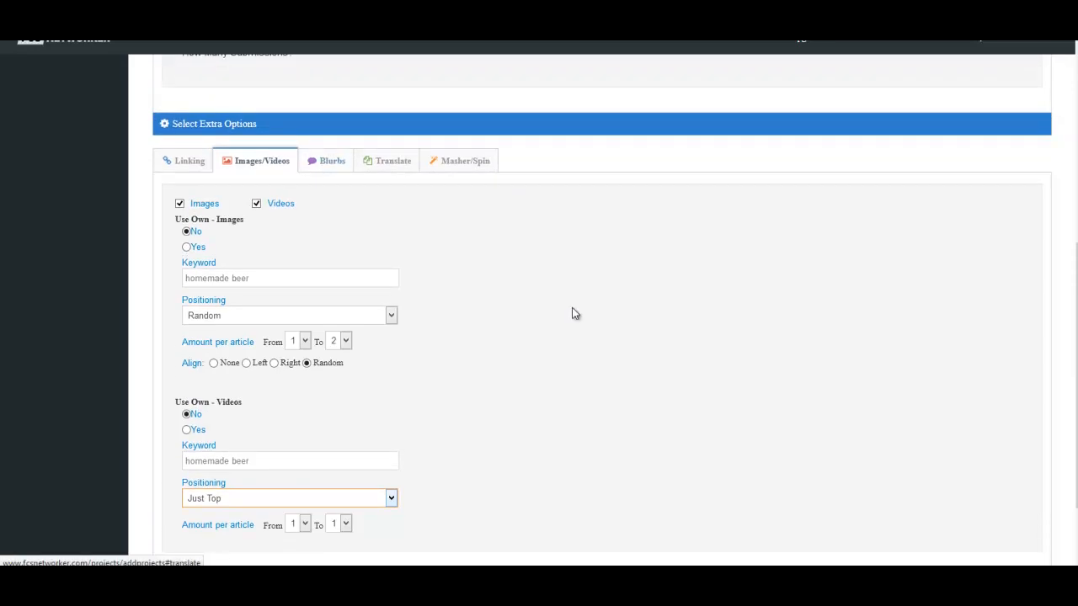
scroll(571, 314, down, 1)
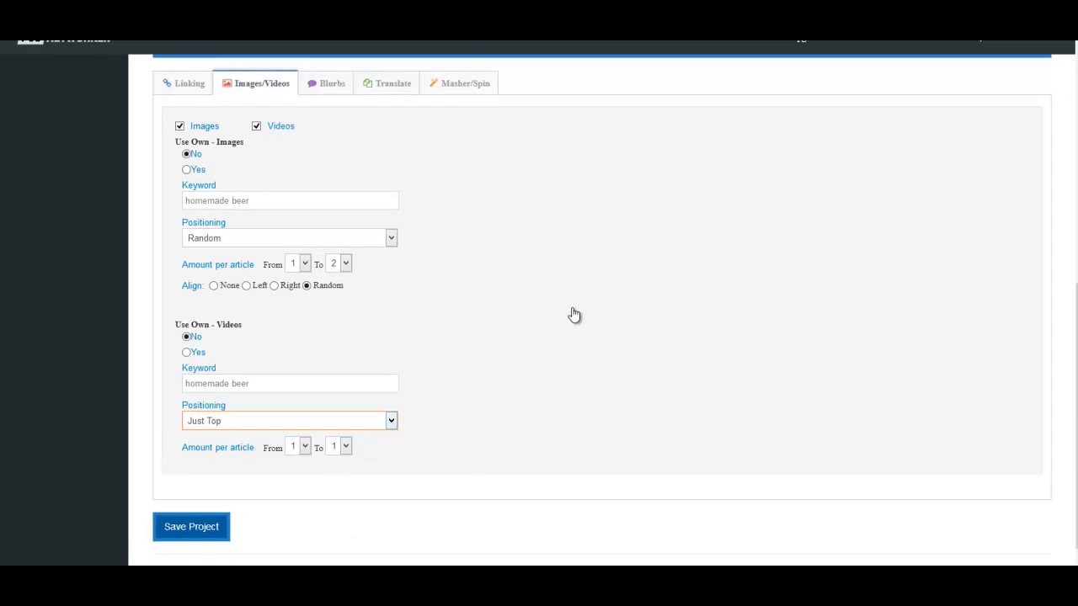
click(191, 528)
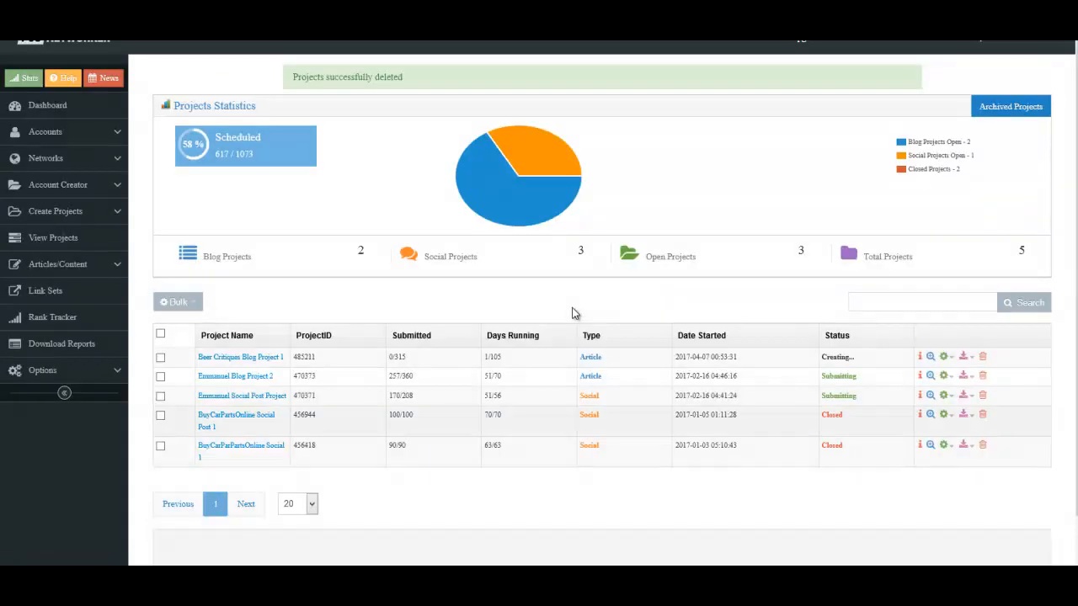